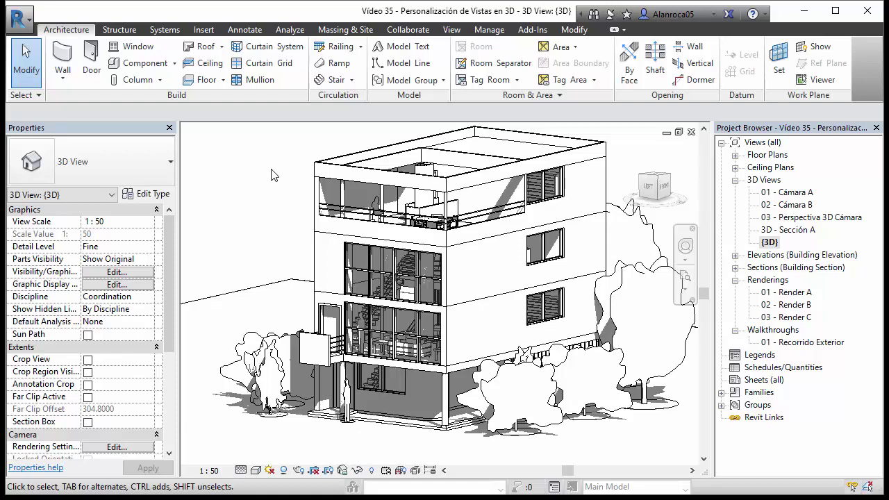
- Orbit and pan the 3D house view slightly, leaving the visual style unchanged
{"action": "mouse_move", "coordinate": [271, 174]}
{"action": "middle_mouse_down", "text": "shift"}
{"action": "mouse_move", "coordinate": [288, 218]}
{"action": "mouse_move", "coordinate": [276, 218]}
{"action": "middle_mouse_up", "text": "shift"}
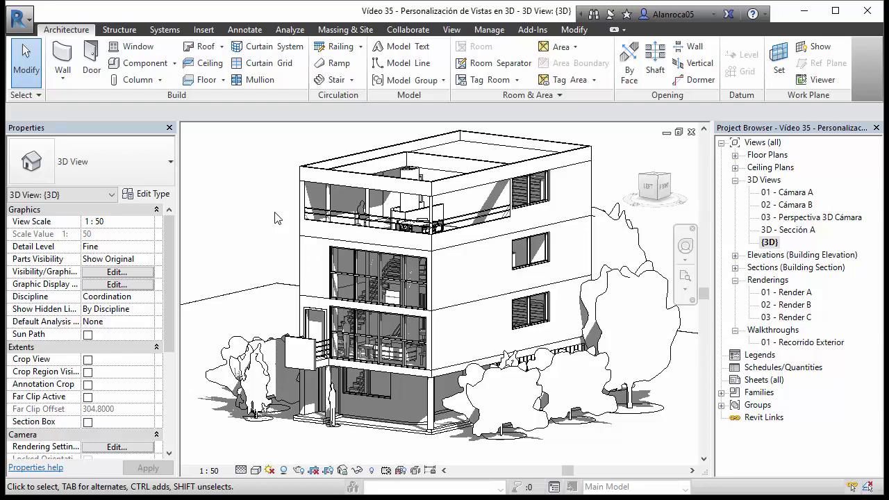
{"action": "middle_click_drag", "start_coordinate": [275, 216], "coordinate": [260, 216]}
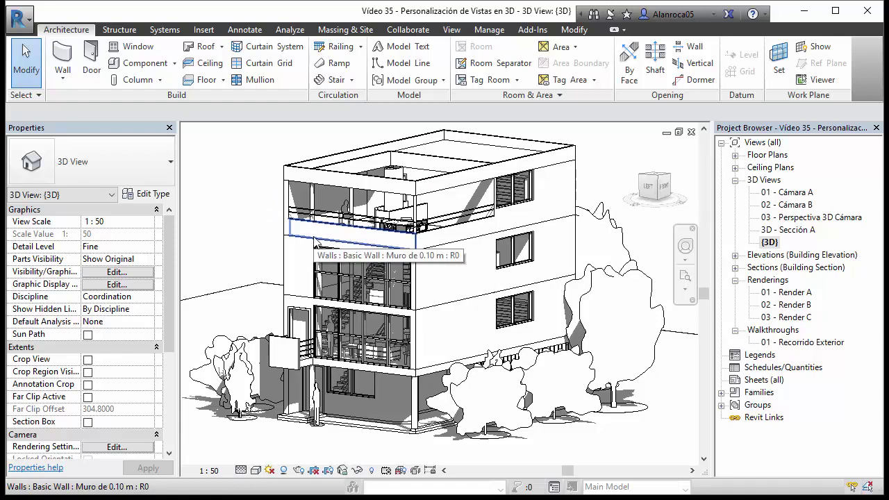
{"action": "left_click", "coordinate": [256, 471]}
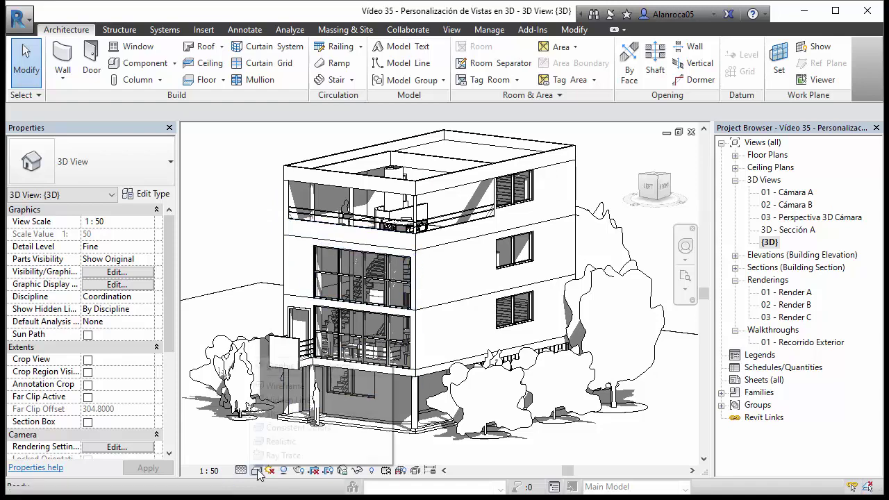
{"action": "left_click", "coordinate": [234, 179]}
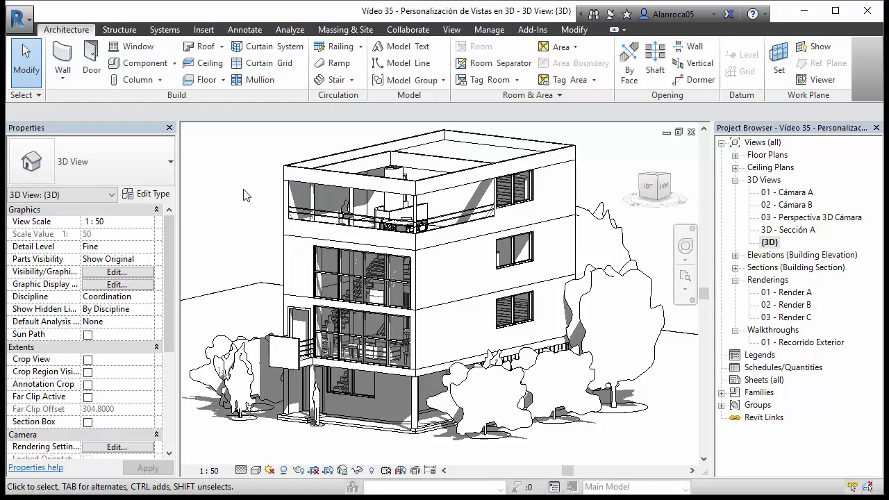
- Open the Terreno floor plan and centre the house footprint in the window
{"action": "left_click", "coordinate": [735, 155]}
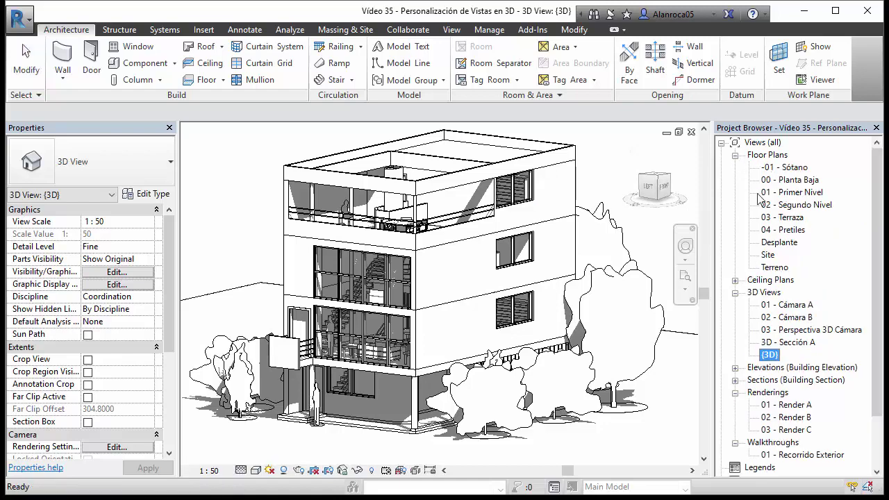
{"action": "double_click", "coordinate": [783, 267]}
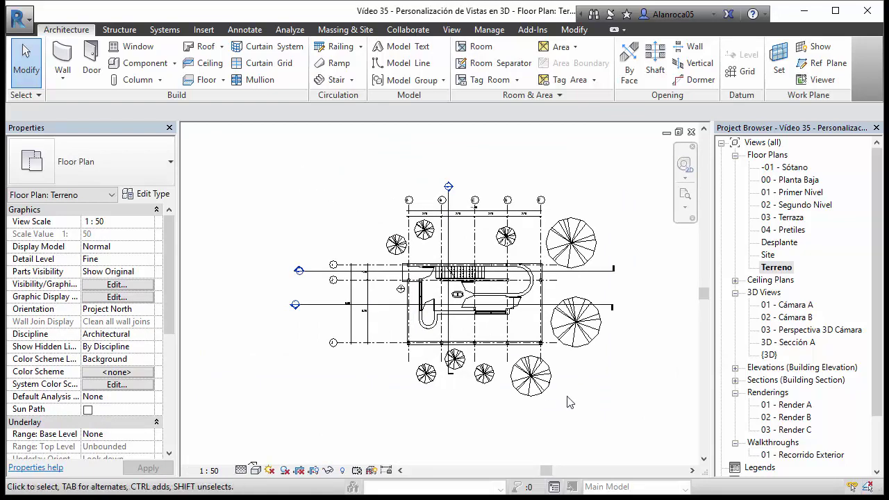
{"action": "scroll", "coordinate": [451, 278], "scroll_direction": "up", "scroll_amount": 3}
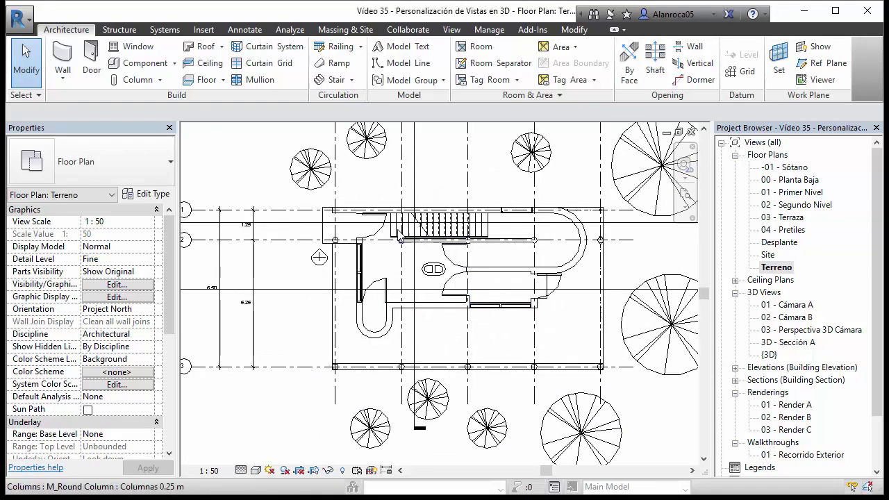
{"action": "scroll", "coordinate": [350, 222], "scroll_direction": "up", "scroll_amount": 1}
{"action": "scroll", "coordinate": [351, 222], "scroll_direction": "up", "scroll_amount": 1}
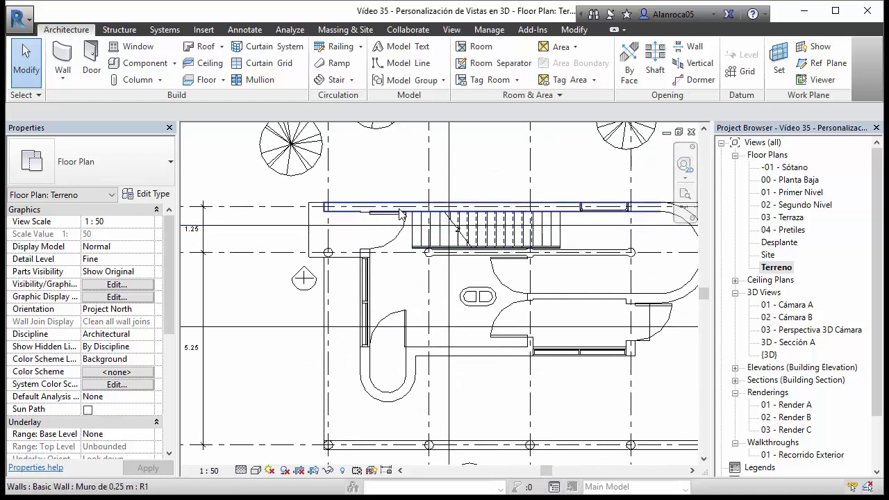
{"action": "scroll", "coordinate": [399, 230], "scroll_direction": "down", "scroll_amount": 2}
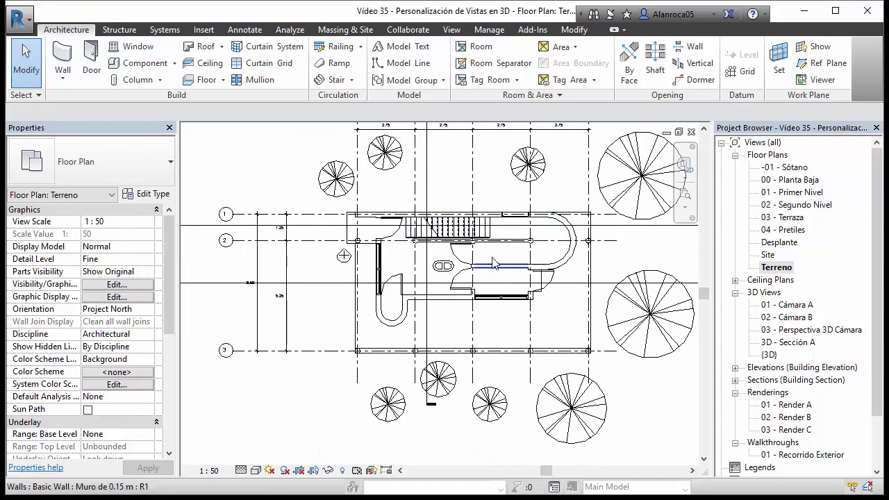
{"action": "scroll", "coordinate": [486, 290], "scroll_direction": "down", "scroll_amount": 3}
{"action": "middle_click_drag", "start_coordinate": [486, 289], "coordinate": [445, 306]}
{"action": "scroll", "coordinate": [444, 305], "scroll_direction": "up", "scroll_amount": 1}
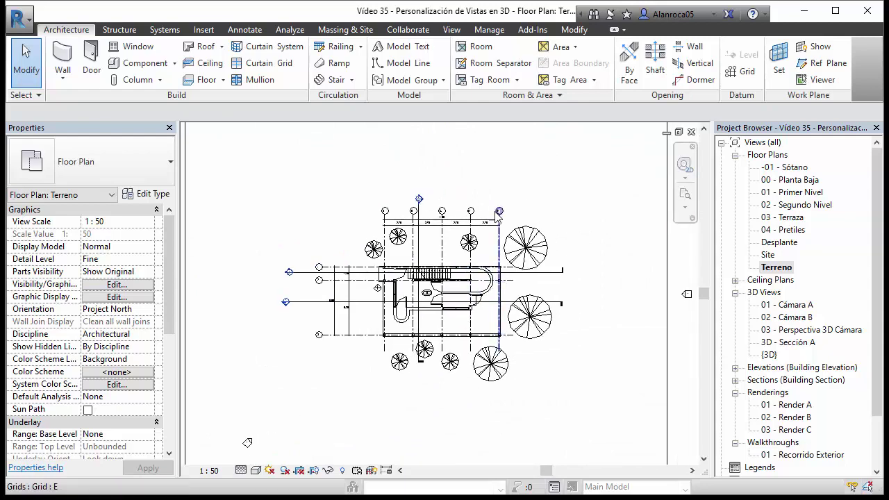
{"action": "left_click", "coordinate": [451, 30]}
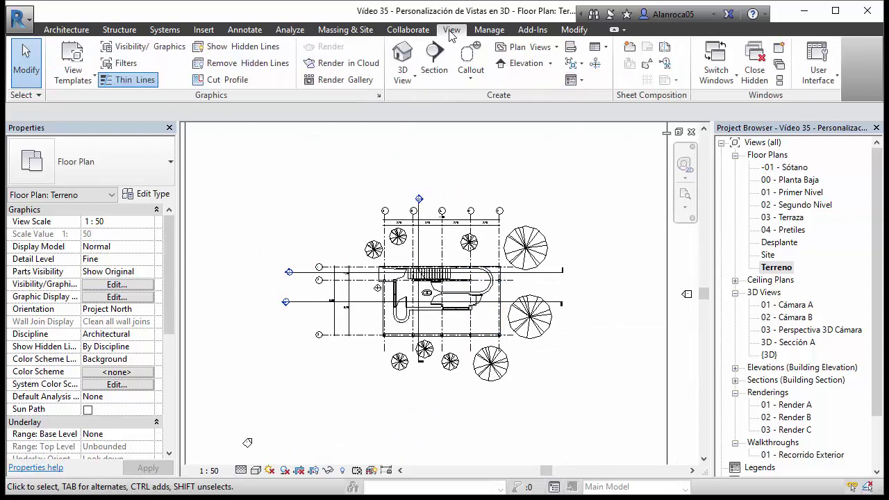
- Place a camera at the plan's upper left aimed toward the house's lower right
{"action": "left_click", "coordinate": [402, 76]}
{"action": "left_click", "coordinate": [417, 130]}
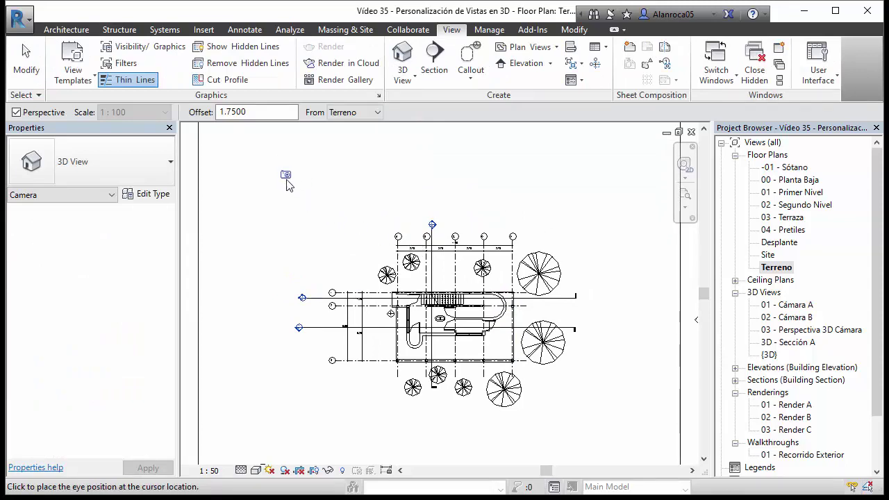
{"action": "left_click", "coordinate": [363, 194]}
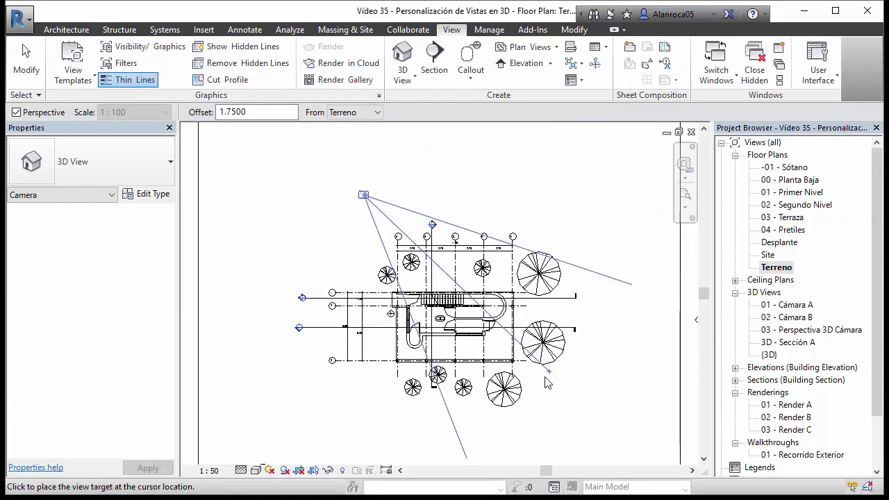
{"action": "left_click", "coordinate": [527, 422]}
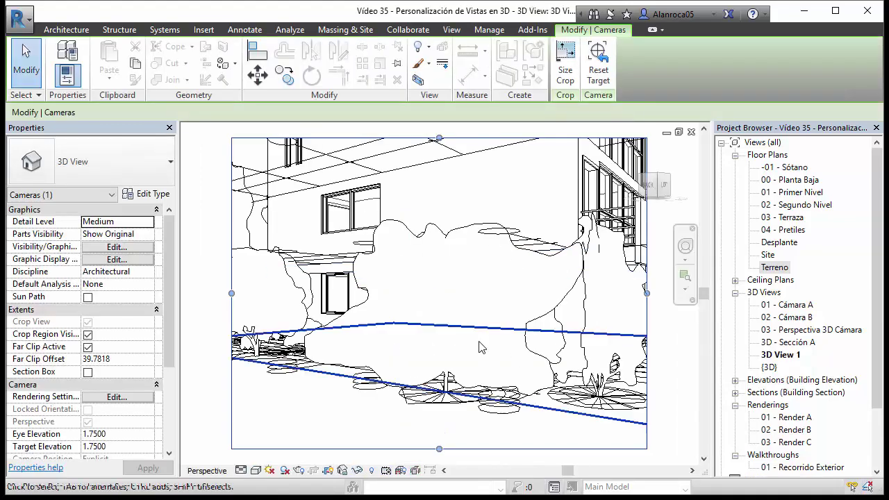
- Stretch the camera crop frame's top, right and left edges outward to show the upper storeys
{"action": "scroll", "coordinate": [443, 297], "scroll_direction": "down", "scroll_amount": 3}
{"action": "scroll", "coordinate": [421, 279], "scroll_direction": "up", "scroll_amount": 1}
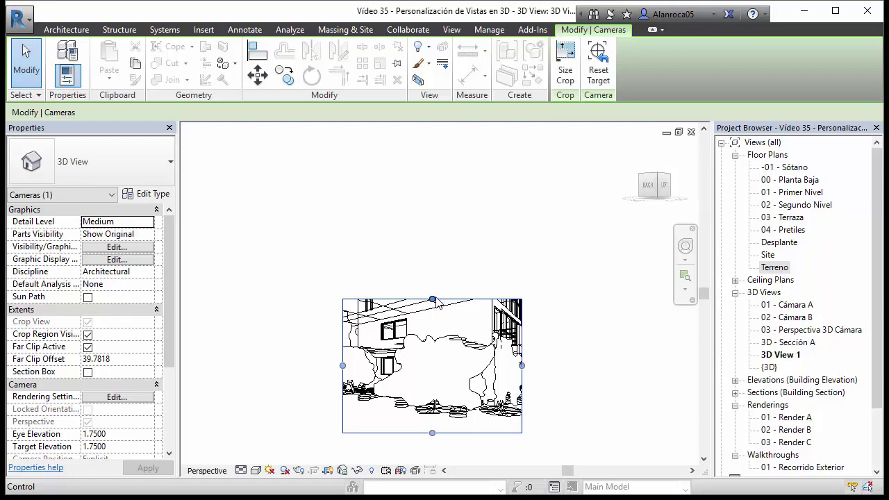
{"action": "left_click_drag", "start_coordinate": [432, 299], "coordinate": [436, 128]}
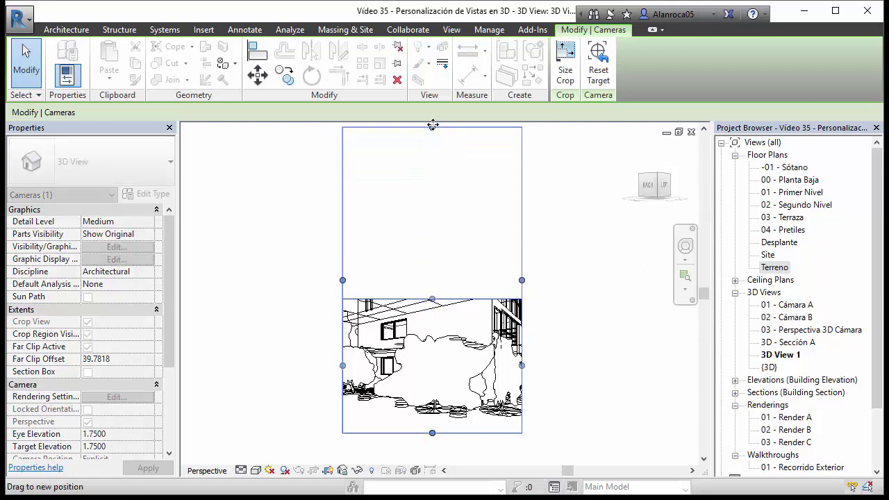
{"action": "left_click_drag", "start_coordinate": [523, 280], "coordinate": [562, 281]}
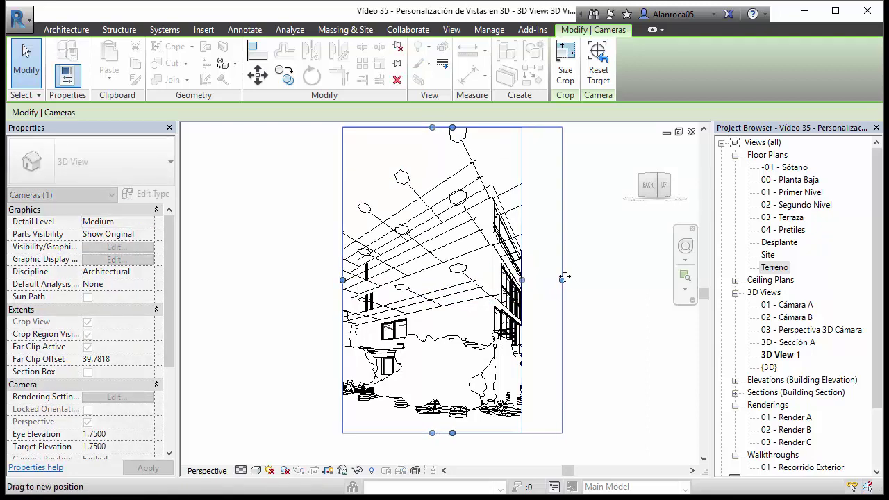
{"action": "left_click_drag", "start_coordinate": [343, 281], "coordinate": [278, 281]}
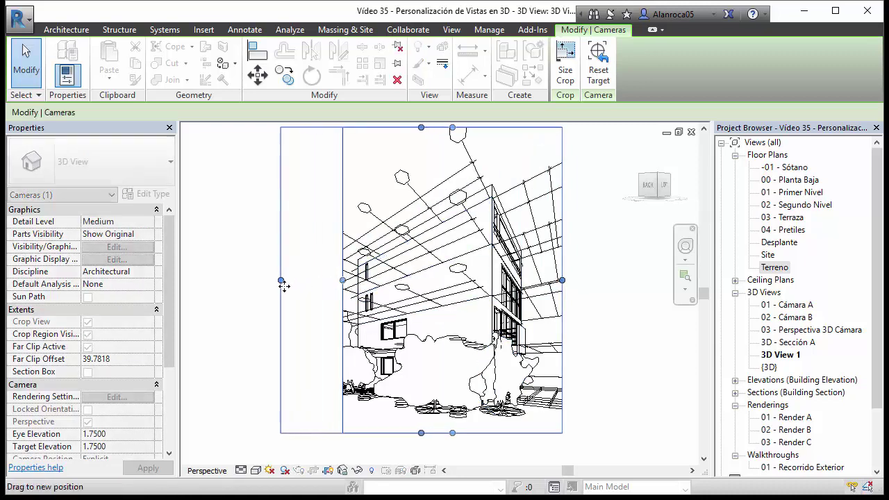
{"action": "scroll", "coordinate": [492, 200], "scroll_direction": "up", "scroll_amount": 2}
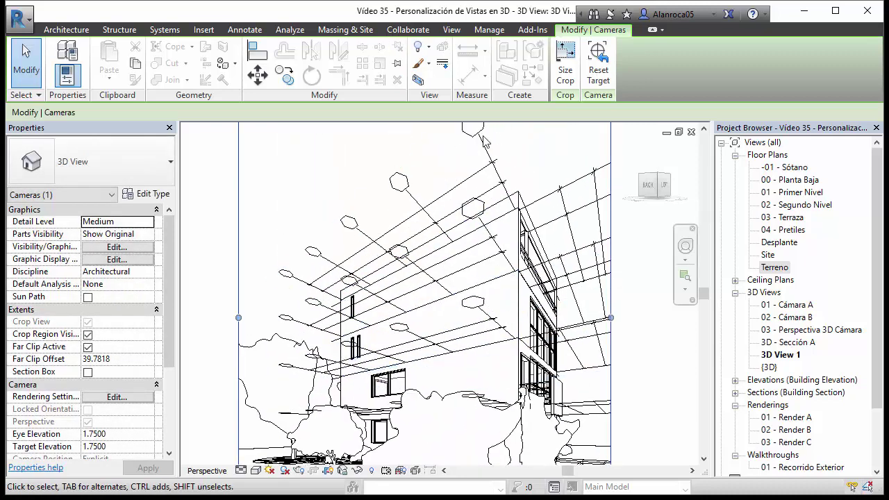
{"action": "left_click", "coordinate": [479, 139]}
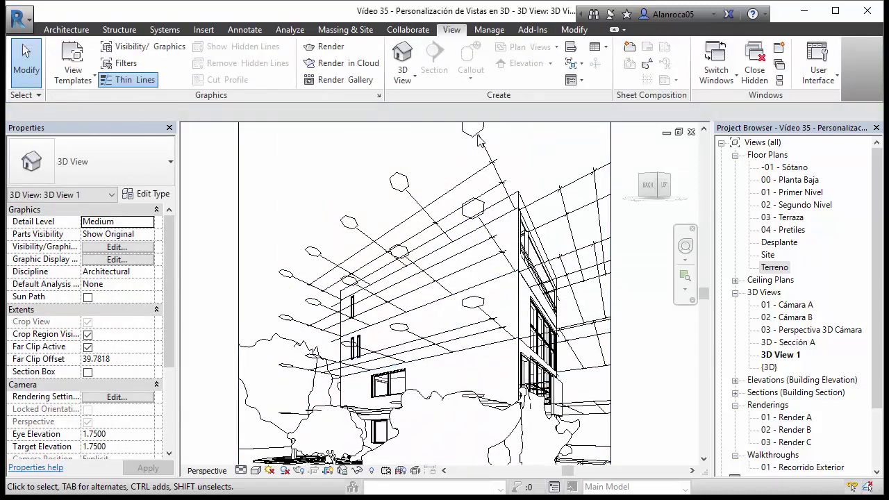
- Hide the 04 - Pretiles import category in the view, then select 03 - Terraza for hiding
{"action": "left_click", "coordinate": [404, 184]}
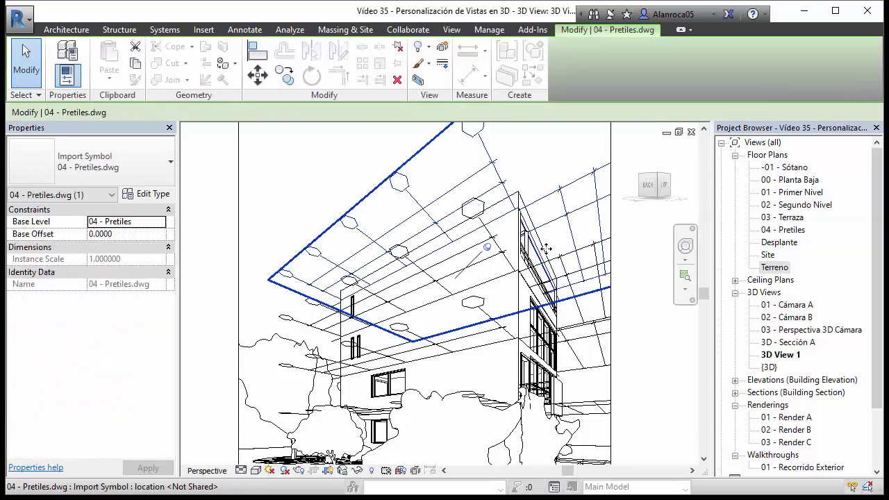
{"action": "scroll", "coordinate": [471, 201], "scroll_direction": "up", "scroll_amount": 3}
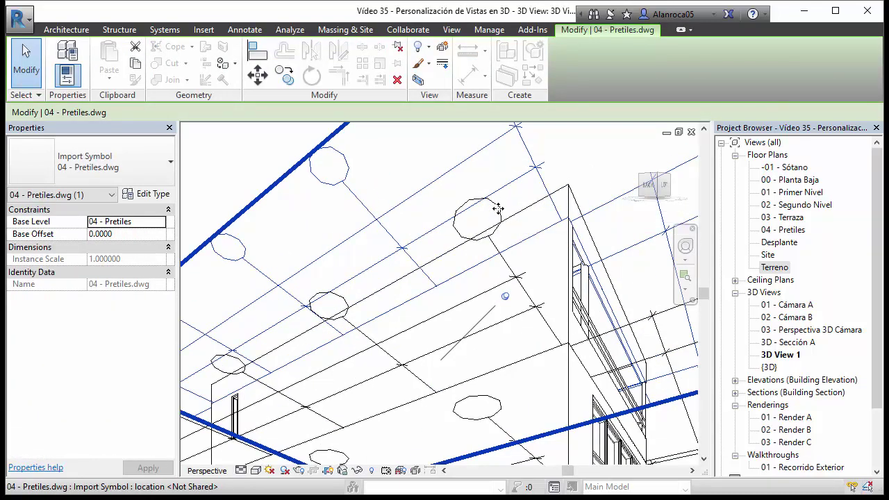
{"action": "right_click", "coordinate": [438, 203]}
{"action": "mouse_move", "coordinate": [484, 282]}
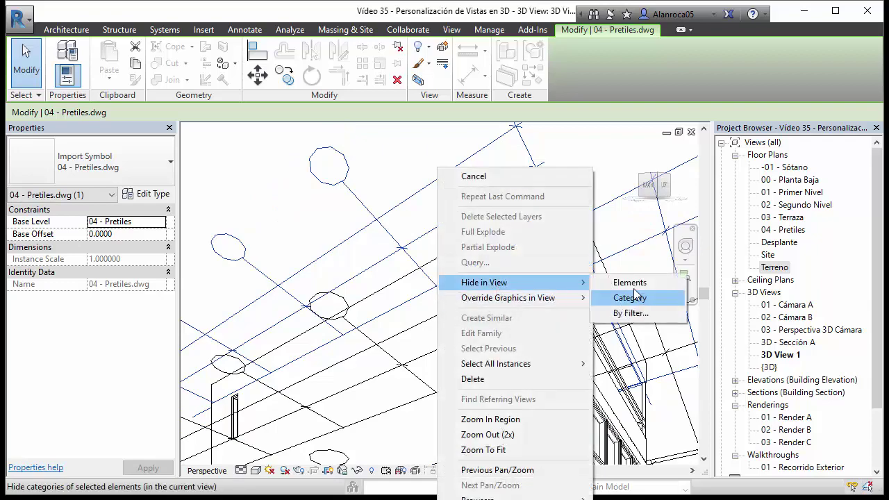
{"action": "left_click", "coordinate": [635, 297]}
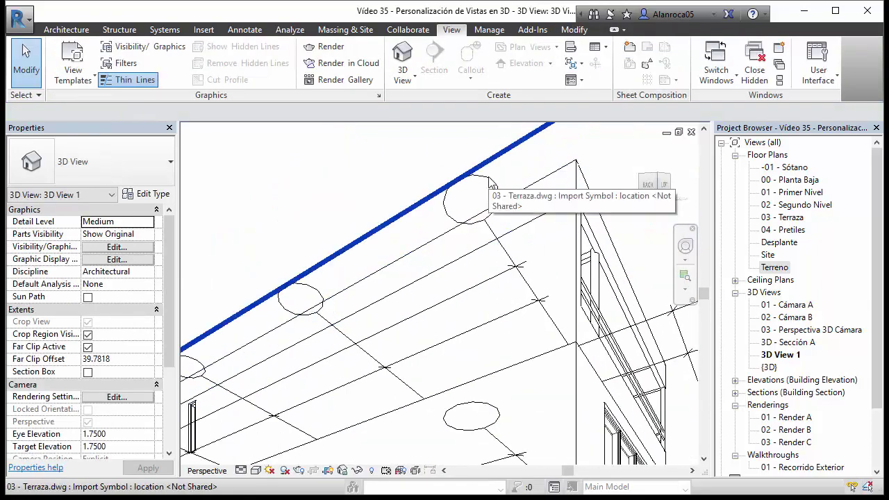
{"action": "left_click", "coordinate": [490, 184]}
{"action": "right_click", "coordinate": [490, 184]}
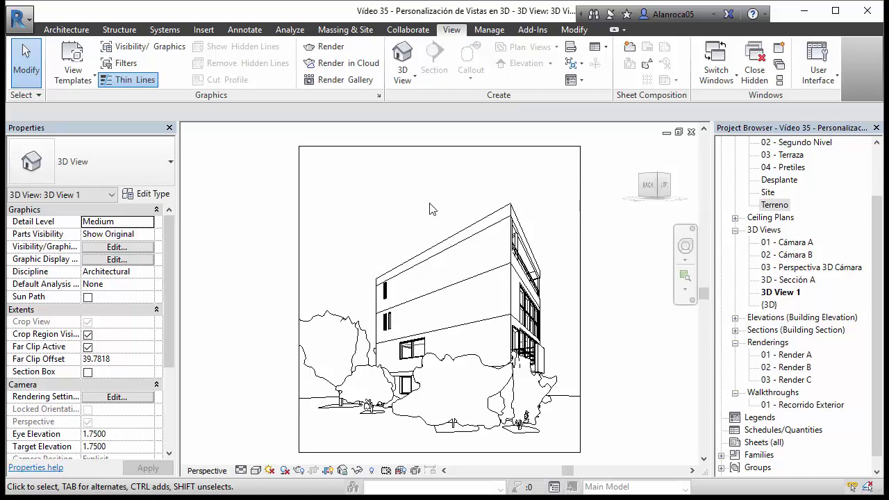
- Check Section Box under Extents in the view properties and apply it
{"action": "scroll", "coordinate": [333, 233], "scroll_direction": "down", "scroll_amount": 5}
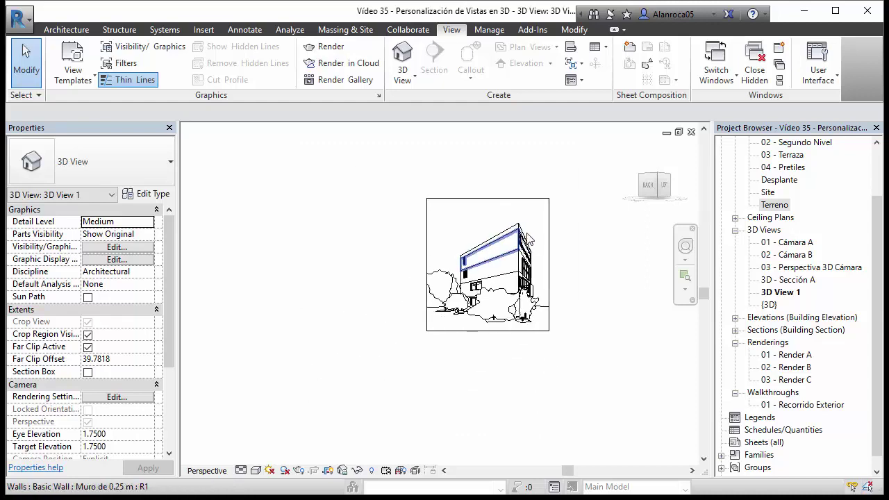
{"action": "middle_click_drag", "start_coordinate": [336, 232], "coordinate": [499, 276]}
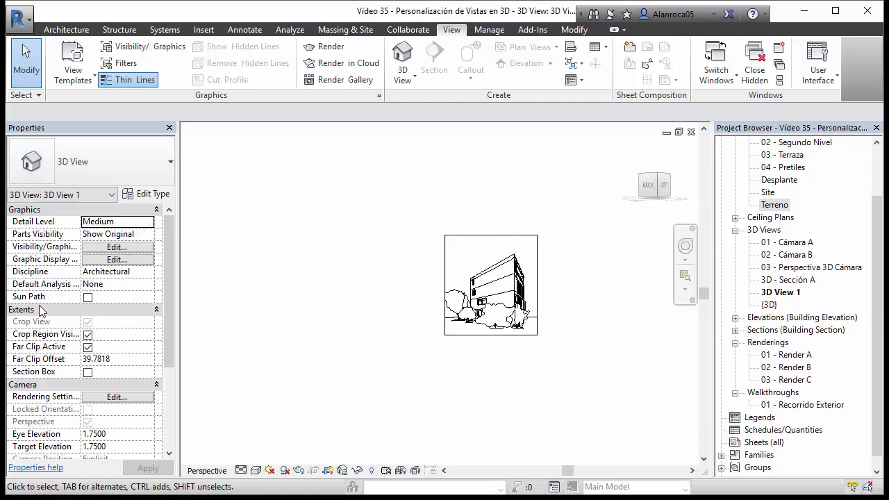
{"action": "left_click", "coordinate": [87, 374]}
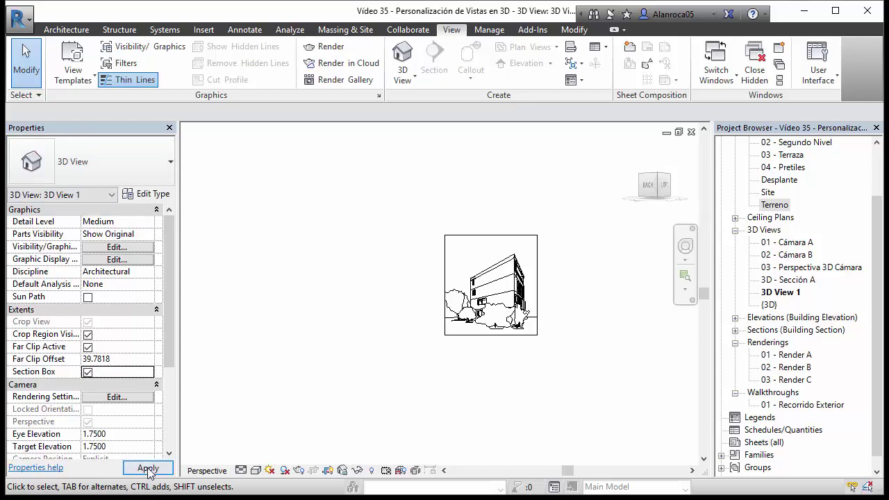
{"action": "left_click", "coordinate": [147, 468]}
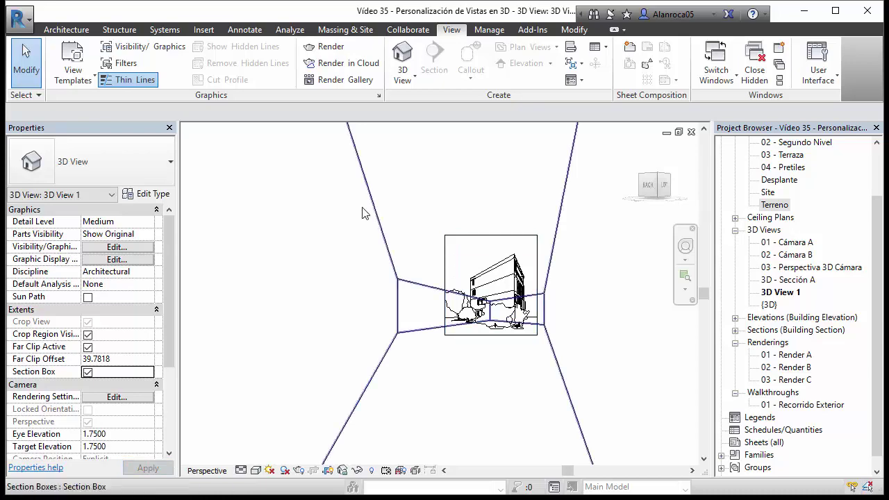
- Drag the section box faces inward to slice into the house
{"action": "left_click", "coordinate": [384, 239]}
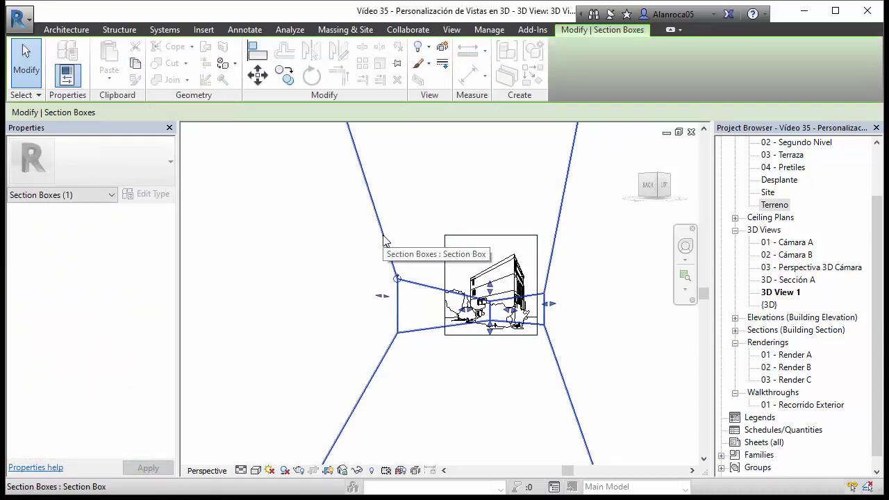
{"action": "left_click_drag", "start_coordinate": [382, 296], "coordinate": [410, 293]}
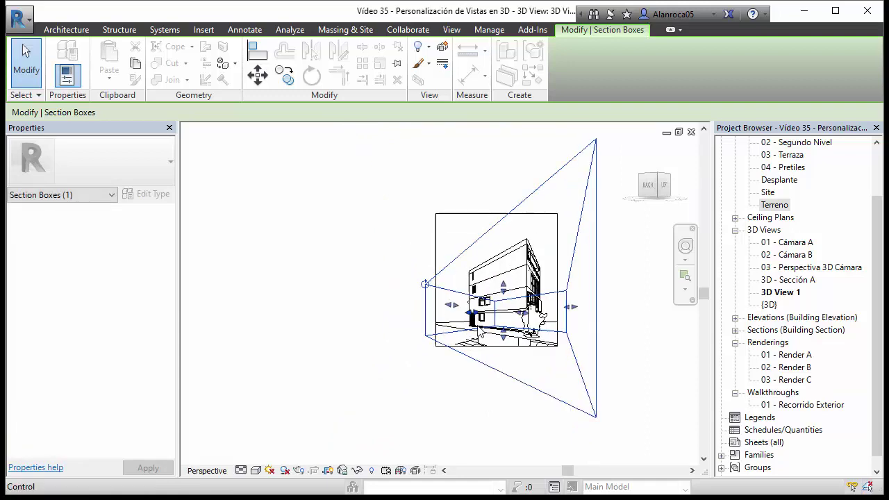
{"action": "scroll", "coordinate": [481, 333], "scroll_direction": "up", "scroll_amount": 2}
{"action": "scroll", "coordinate": [475, 307], "scroll_direction": "up", "scroll_amount": 2}
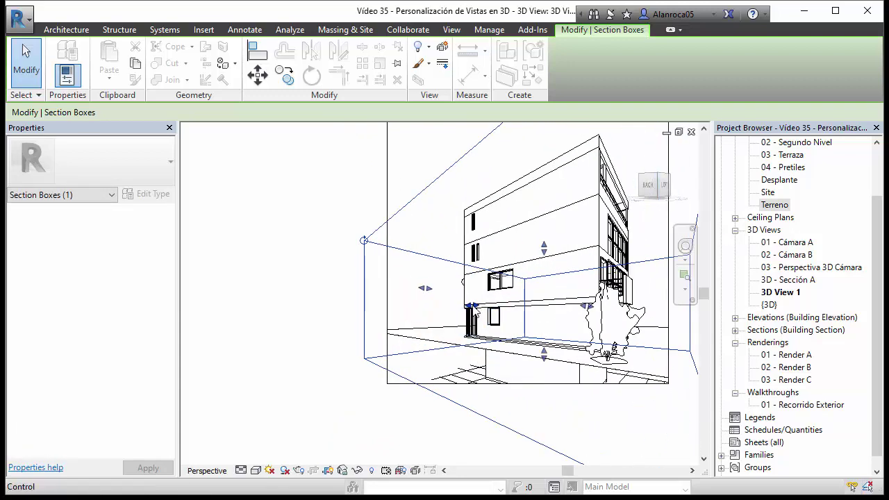
{"action": "left_click_drag", "start_coordinate": [475, 310], "coordinate": [478, 306]}
{"action": "mouse_move", "coordinate": [434, 288]}
{"action": "left_mouse_down"}
{"action": "mouse_move", "coordinate": [490, 297]}
{"action": "mouse_move", "coordinate": [453, 292]}
{"action": "left_mouse_up"}
- Hide the section box outline in the view using Hide in View > Elements
{"action": "scroll", "coordinate": [490, 295], "scroll_direction": "up", "scroll_amount": 2}
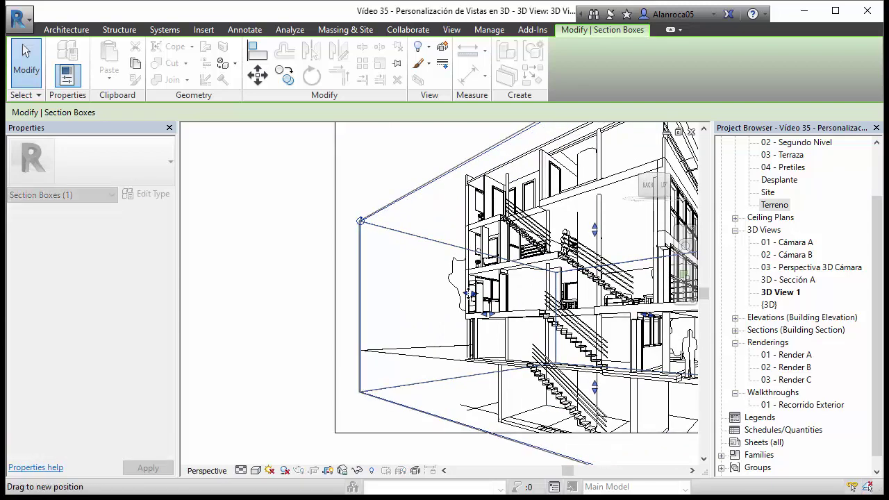
{"action": "scroll", "coordinate": [450, 263], "scroll_direction": "down", "scroll_amount": 3}
{"action": "scroll", "coordinate": [514, 229], "scroll_direction": "up", "scroll_amount": 3}
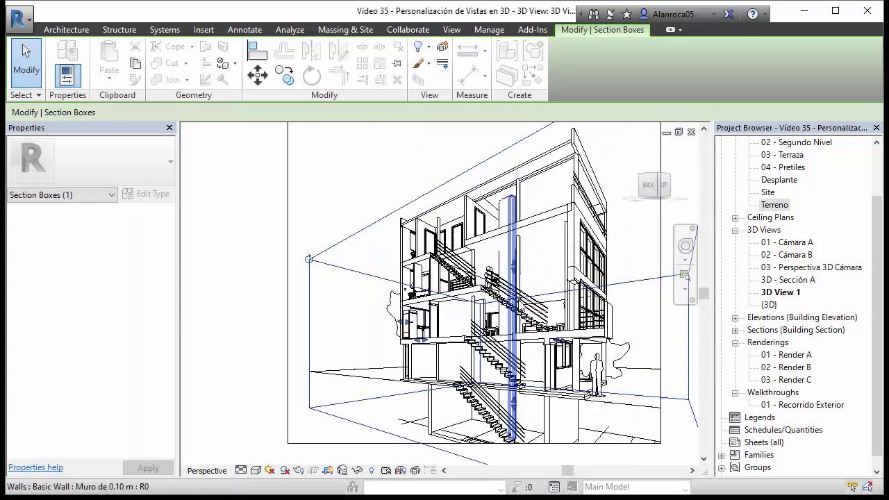
{"action": "scroll", "coordinate": [474, 314], "scroll_direction": "down", "scroll_amount": 2}
{"action": "scroll", "coordinate": [474, 314], "scroll_direction": "down", "scroll_amount": 1}
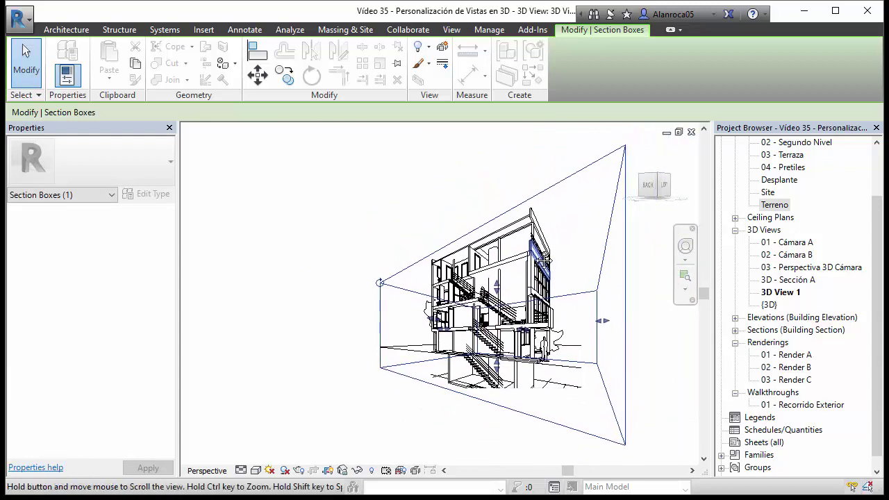
{"action": "scroll", "coordinate": [494, 305], "scroll_direction": "up", "scroll_amount": 1}
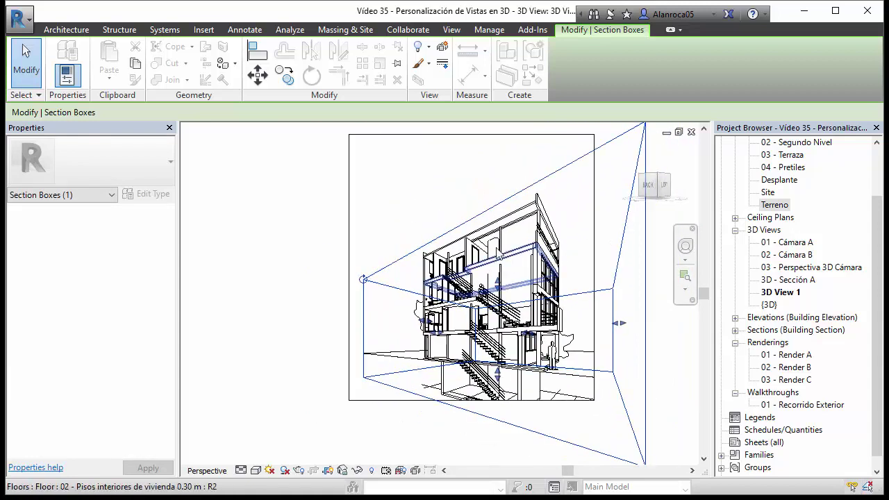
{"action": "right_click", "coordinate": [392, 261]}
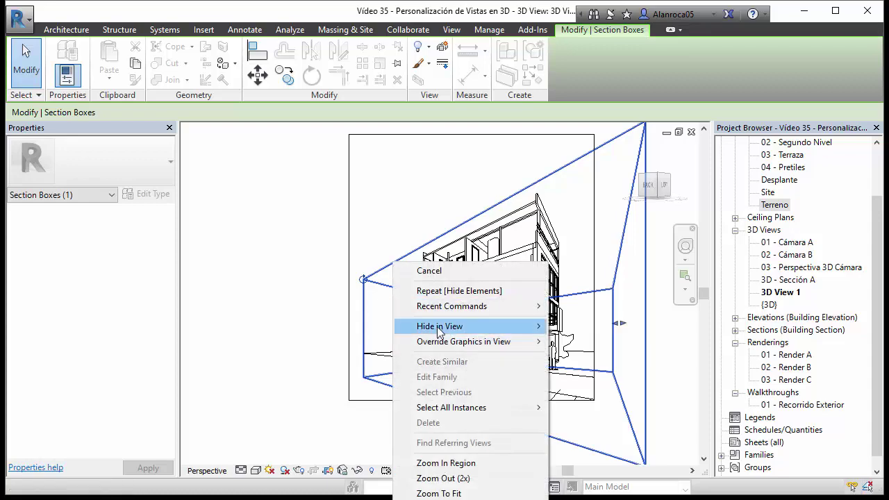
{"action": "mouse_move", "coordinate": [439, 326]}
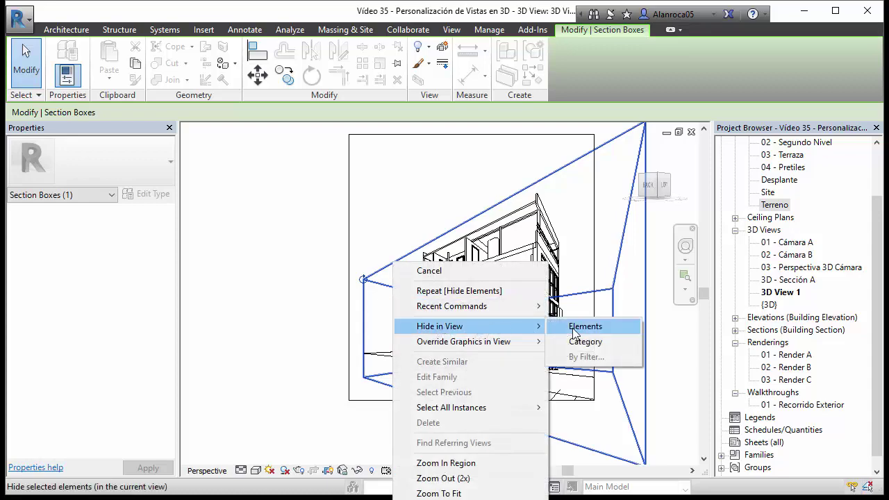
{"action": "left_click", "coordinate": [573, 327]}
- Adjust the crop region's left, bottom, right and top edges tightly around the cutaway house
{"action": "middle_click_drag", "start_coordinate": [501, 314], "coordinate": [479, 320]}
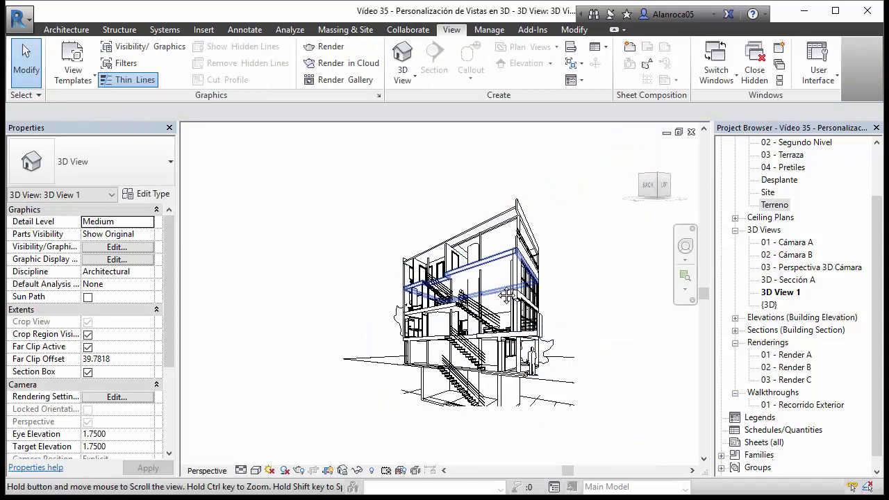
{"action": "scroll", "coordinate": [498, 327], "scroll_direction": "up", "scroll_amount": 1}
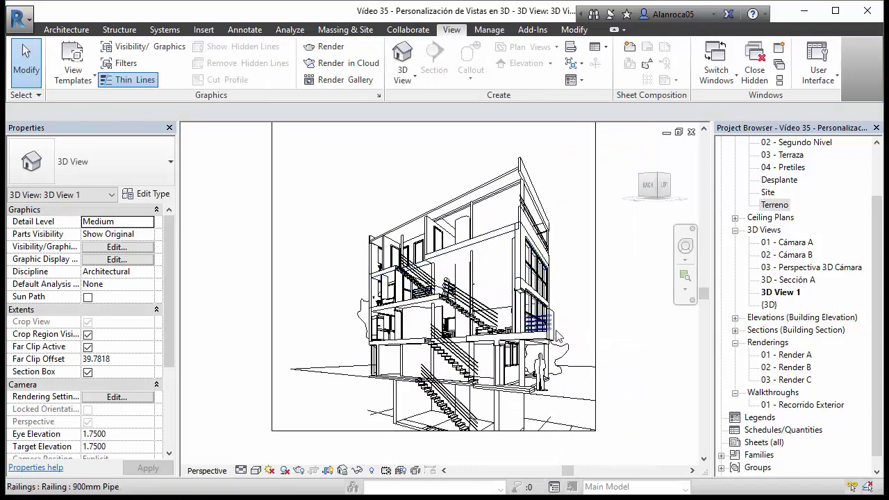
{"action": "scroll", "coordinate": [498, 327], "scroll_direction": "up", "scroll_amount": 1}
{"action": "scroll", "coordinate": [470, 297], "scroll_direction": "down", "scroll_amount": 1}
{"action": "left_click", "coordinate": [312, 222]}
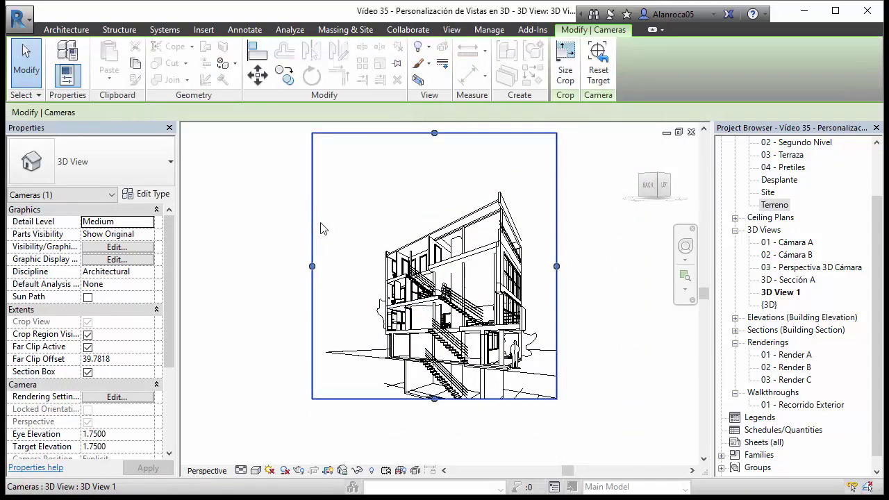
{"action": "left_click_drag", "start_coordinate": [311, 266], "coordinate": [359, 266]}
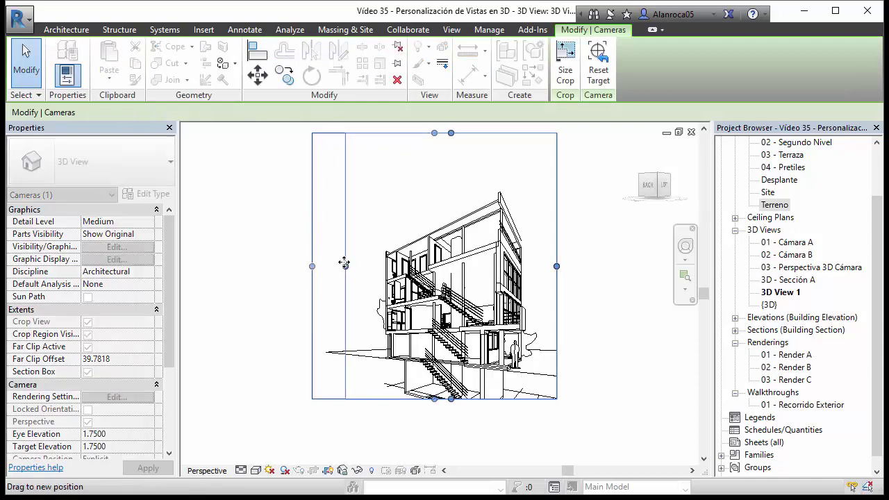
{"action": "left_click_drag", "start_coordinate": [458, 399], "coordinate": [459, 432]}
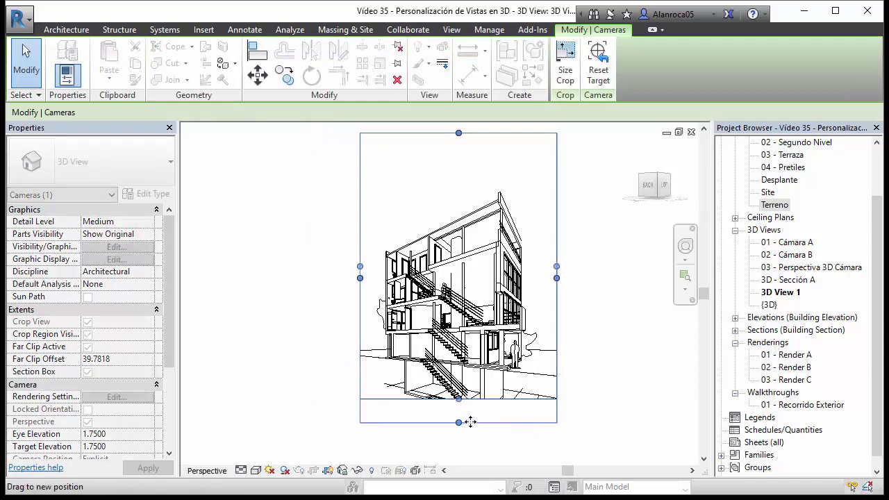
{"action": "mouse_move", "coordinate": [556, 283]}
{"action": "left_mouse_down"}
{"action": "mouse_move", "coordinate": [625, 281]}
{"action": "mouse_move", "coordinate": [562, 276]}
{"action": "mouse_move", "coordinate": [573, 282]}
{"action": "left_mouse_up"}
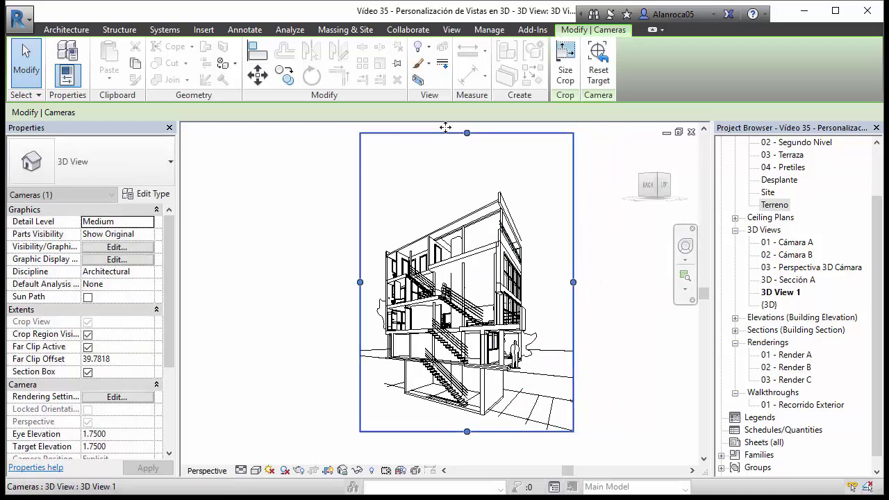
{"action": "left_click_drag", "start_coordinate": [467, 133], "coordinate": [479, 175]}
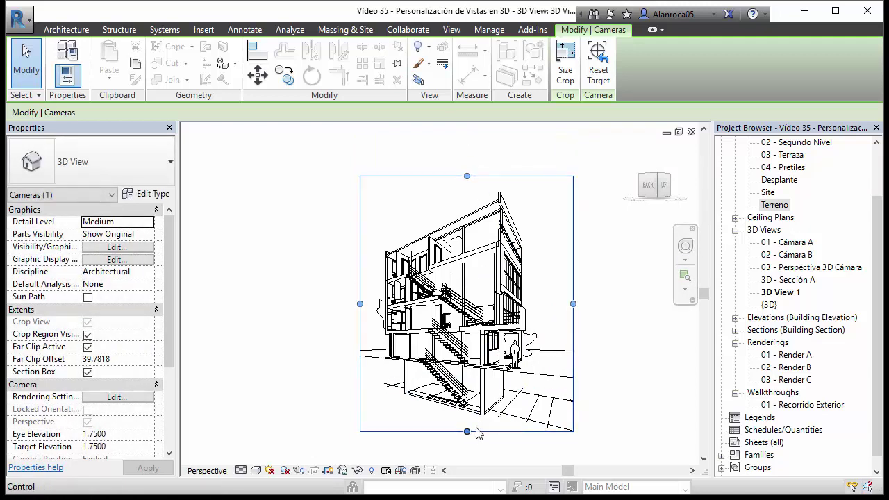
{"action": "left_click_drag", "start_coordinate": [467, 431], "coordinate": [466, 420]}
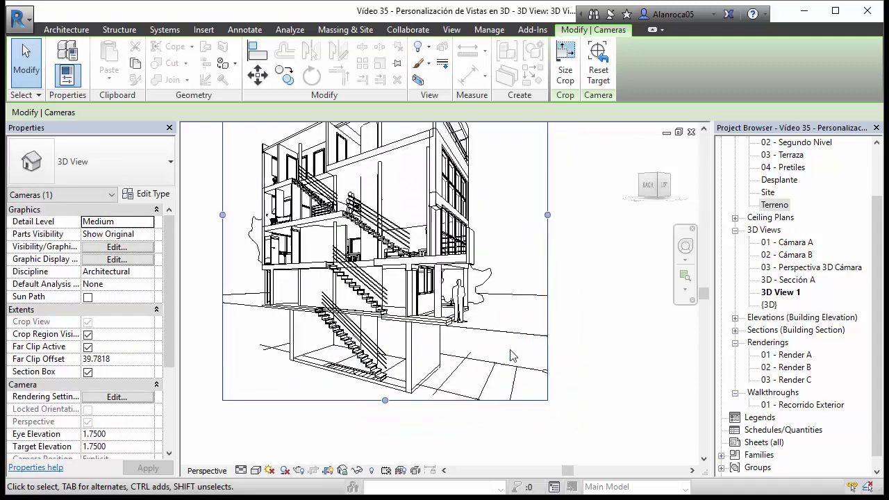
- Hide the imported 01 - Sótano.dwg drawing in the view and recentre the whole building
{"action": "left_click", "coordinate": [500, 328]}
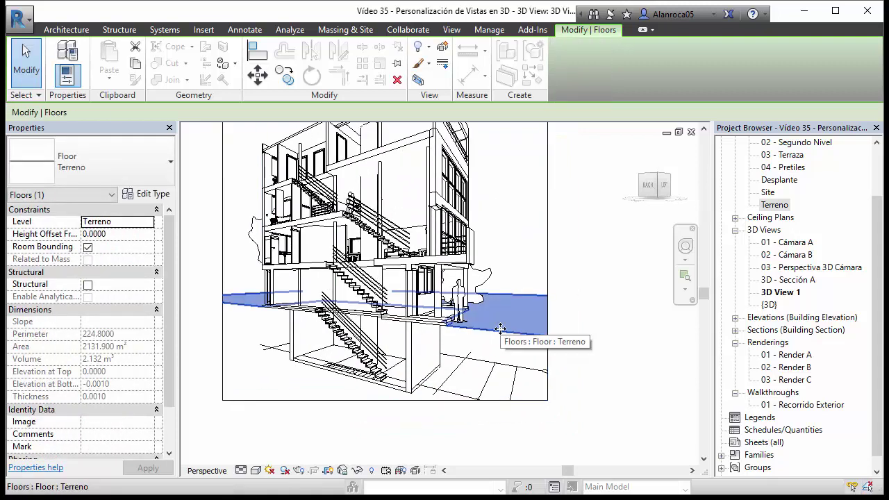
{"action": "scroll", "coordinate": [500, 329], "scroll_direction": "up", "scroll_amount": 2}
{"action": "middle_click_drag", "start_coordinate": [532, 254], "coordinate": [506, 301]}
{"action": "left_click", "coordinate": [507, 302]}
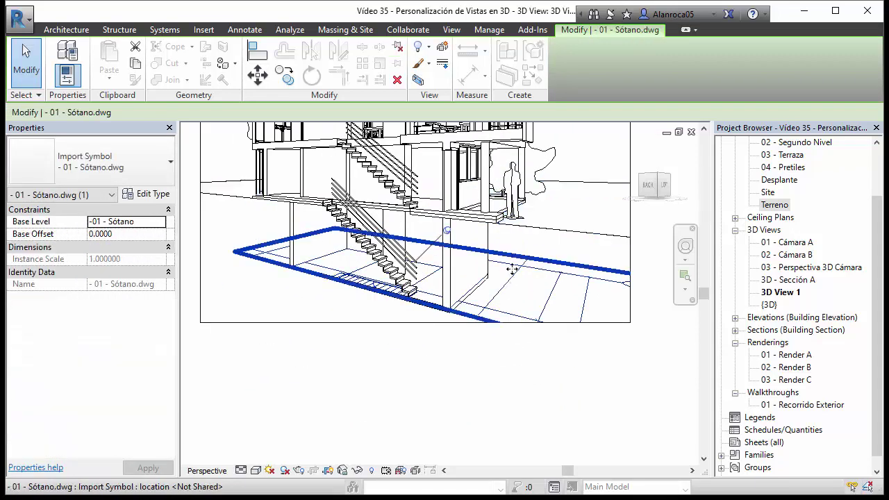
{"action": "right_click", "coordinate": [512, 271]}
{"action": "left_click", "coordinate": [688, 396]}
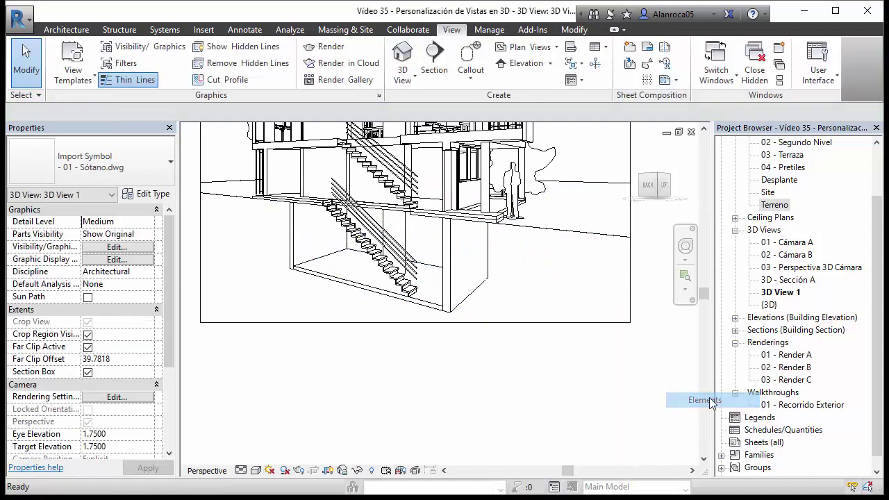
{"action": "scroll", "coordinate": [414, 264], "scroll_direction": "down", "scroll_amount": 3}
{"action": "mouse_move", "coordinate": [410, 180]}
{"action": "middle_mouse_down"}
{"action": "mouse_move", "coordinate": [431, 319]}
{"action": "mouse_move", "coordinate": [448, 309]}
{"action": "middle_mouse_up"}
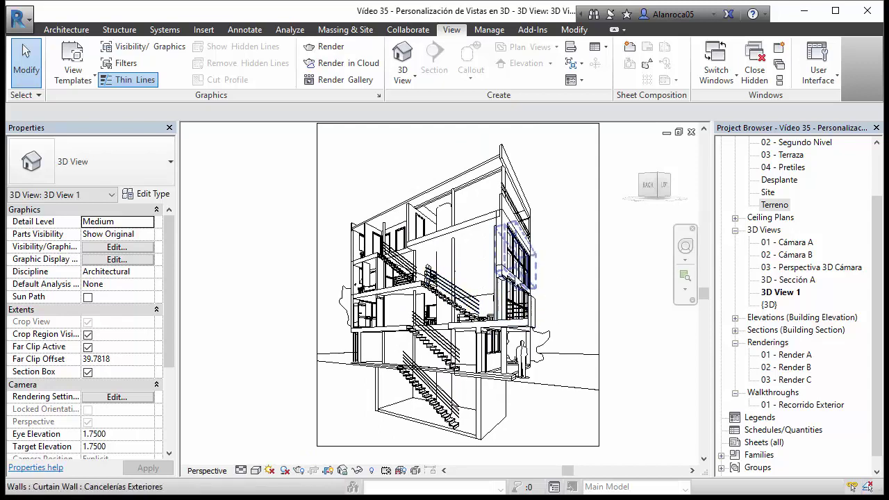
{"action": "middle_click_drag", "start_coordinate": [530, 303], "coordinate": [528, 313]}
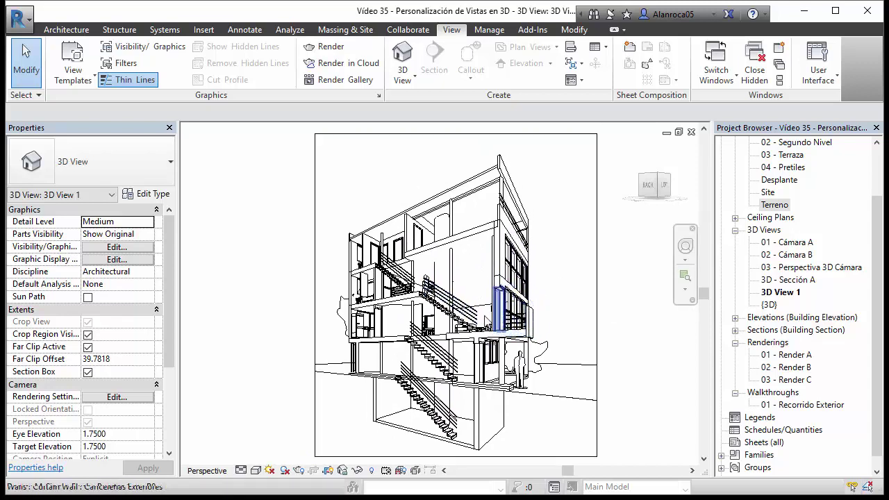
- Turn on shadows and set the view's detail level to Fine
{"action": "left_click", "coordinate": [286, 471]}
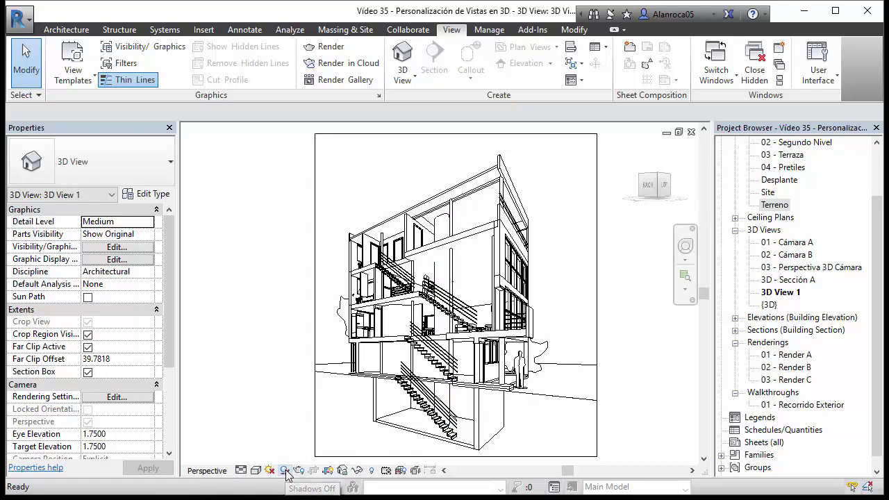
{"action": "left_click", "coordinate": [241, 471]}
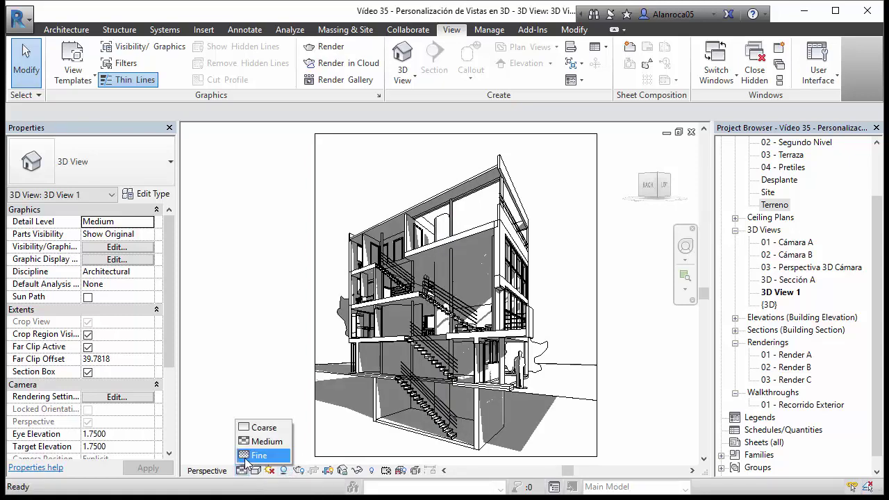
{"action": "left_click", "coordinate": [257, 455]}
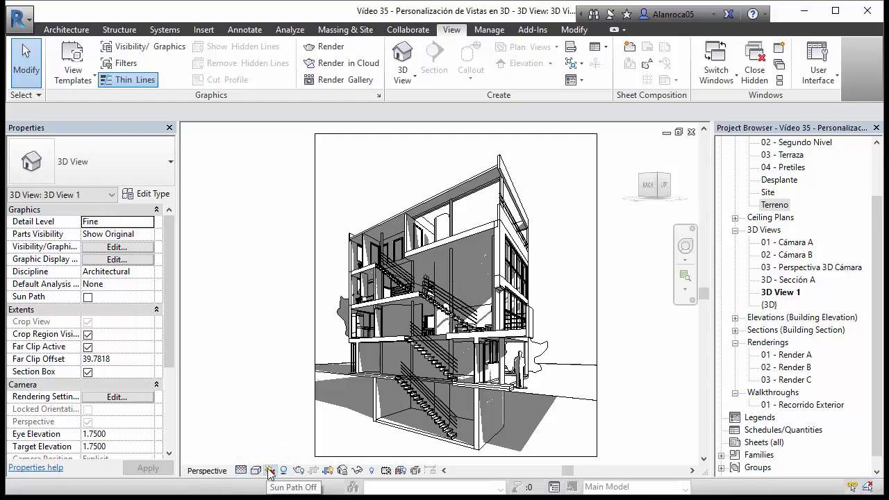
{"action": "left_click", "coordinate": [270, 471]}
- Make the sun use the project location, date and time, dismiss the updater error, then turn Sun Path off
{"action": "left_click", "coordinate": [316, 456]}
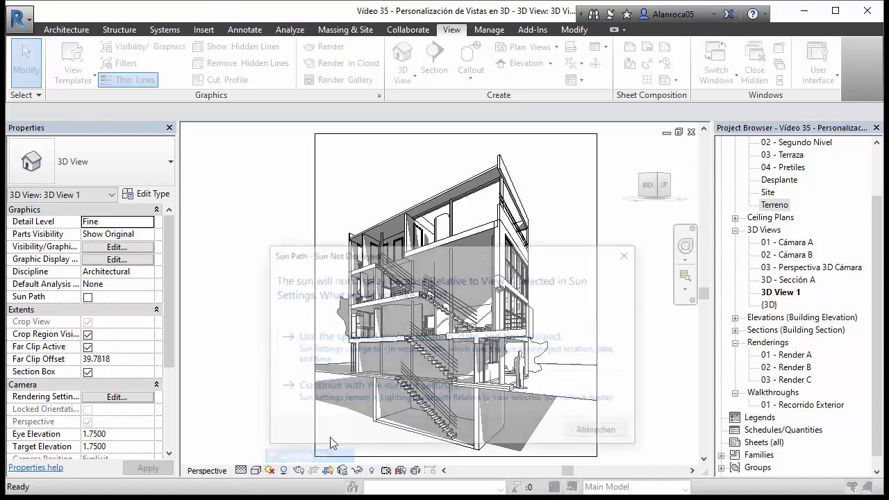
{"action": "left_click_drag", "start_coordinate": [384, 255], "coordinate": [375, 140]}
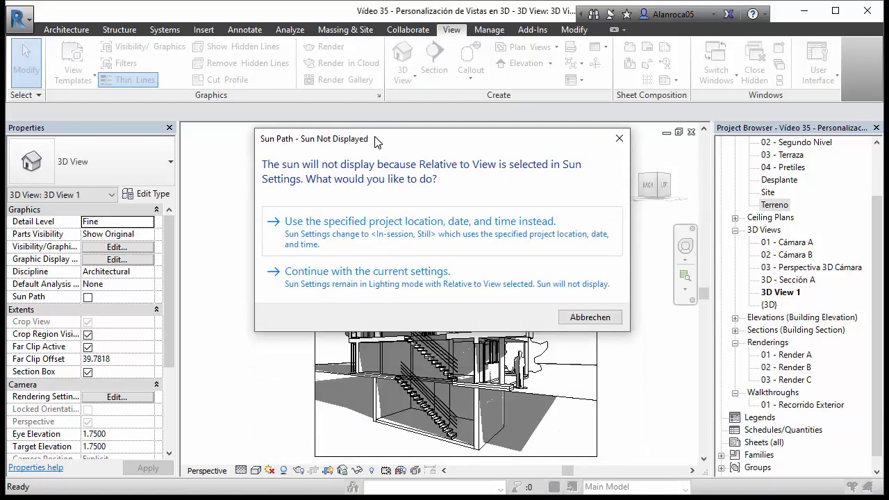
{"action": "left_click", "coordinate": [387, 229]}
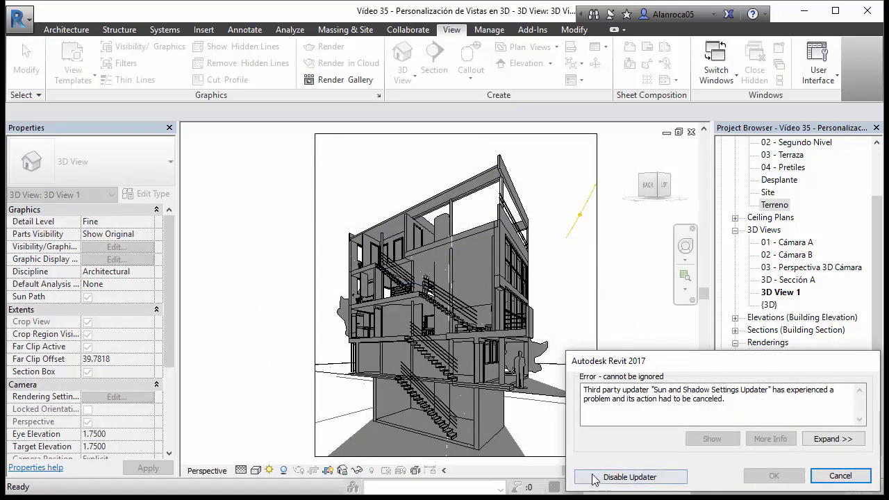
{"action": "left_click", "coordinate": [623, 479]}
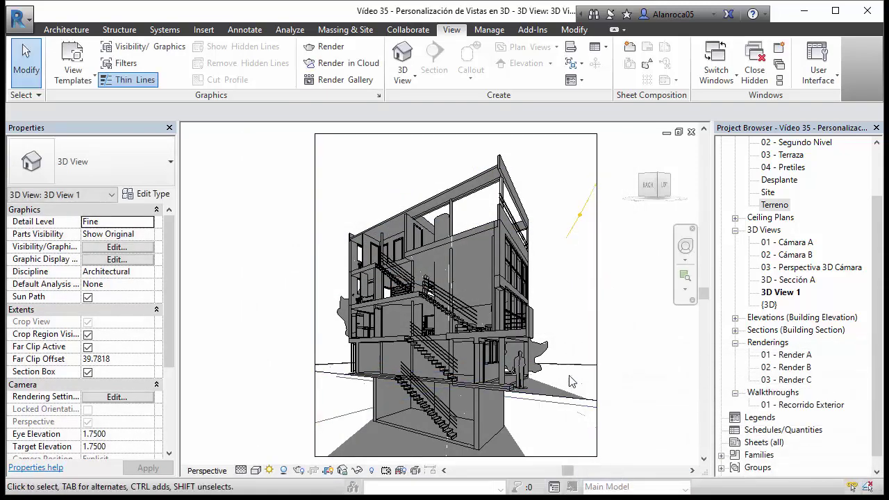
{"action": "left_click", "coordinate": [270, 471]}
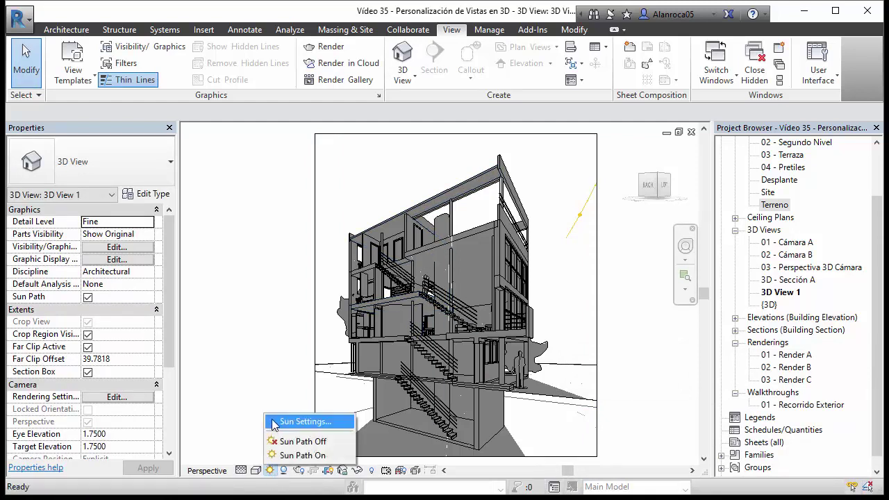
{"action": "left_click", "coordinate": [315, 442]}
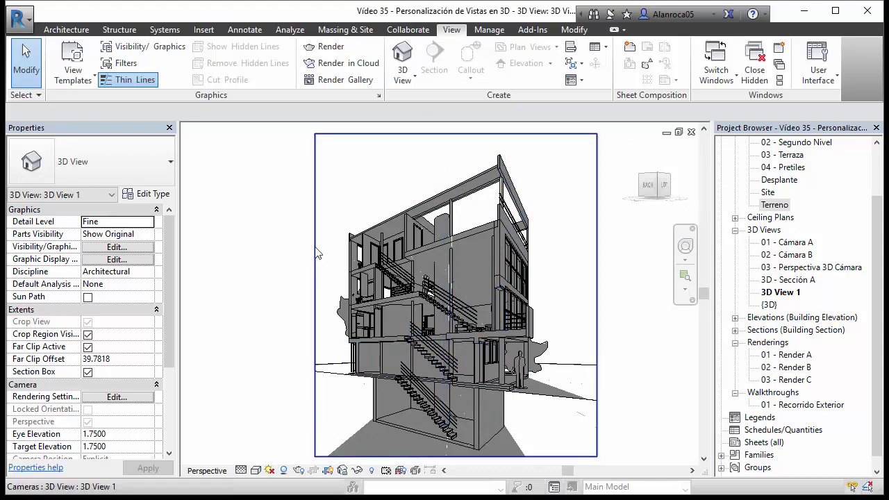
- Resize the crop region into a tall frame around the house, then zoom all (ZA) to fit
{"action": "scroll", "coordinate": [444, 278], "scroll_direction": "down", "scroll_amount": 3}
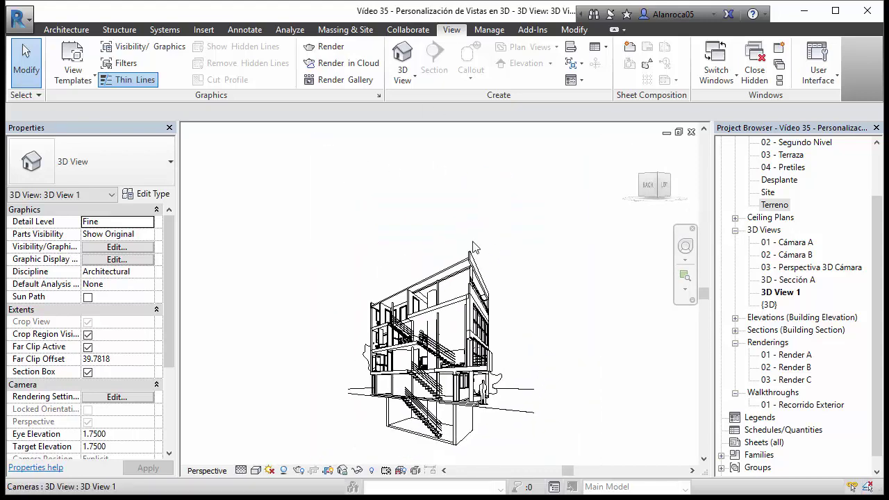
{"action": "left_click", "coordinate": [435, 236]}
{"action": "left_click_drag", "start_coordinate": [441, 237], "coordinate": [440, 124]}
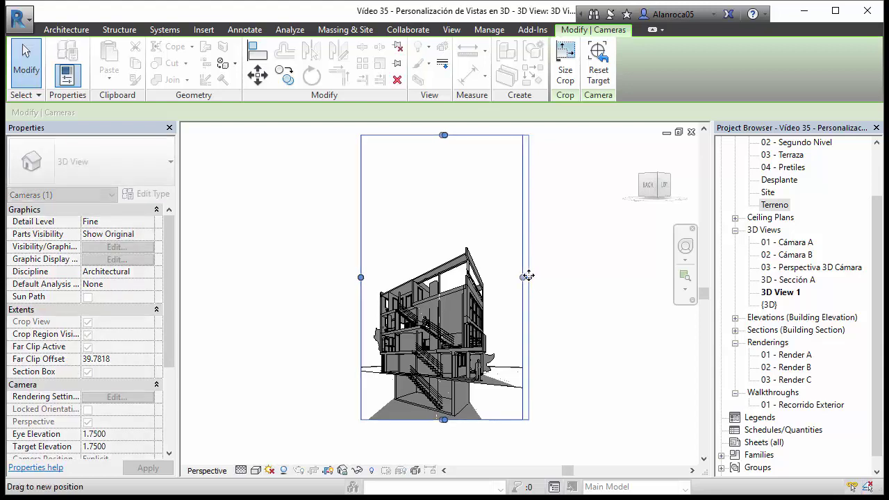
{"action": "left_click_drag", "start_coordinate": [527, 276], "coordinate": [554, 276]}
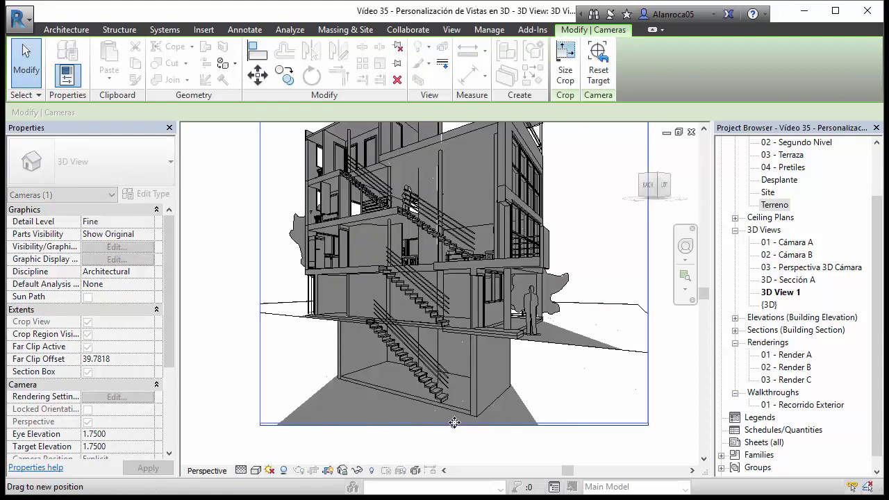
{"action": "left_click_drag", "start_coordinate": [647, 183], "coordinate": [539, 174]}
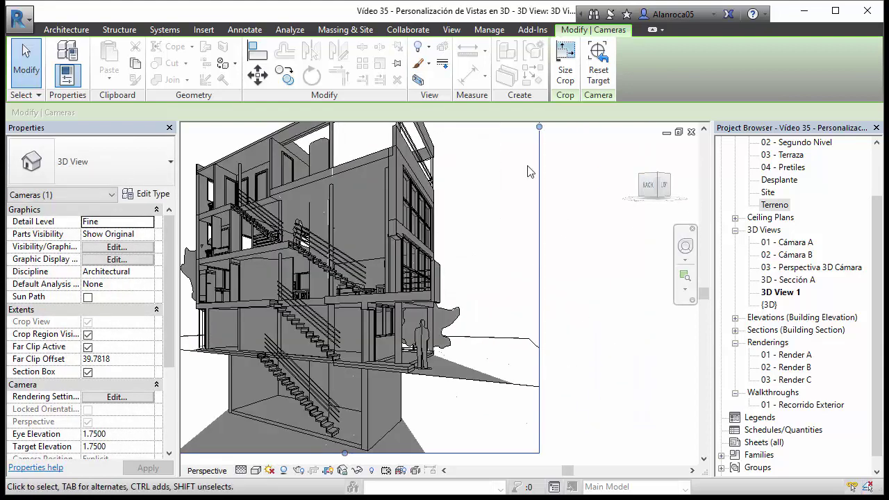
{"action": "scroll", "coordinate": [476, 296], "scroll_direction": "down", "scroll_amount": 3}
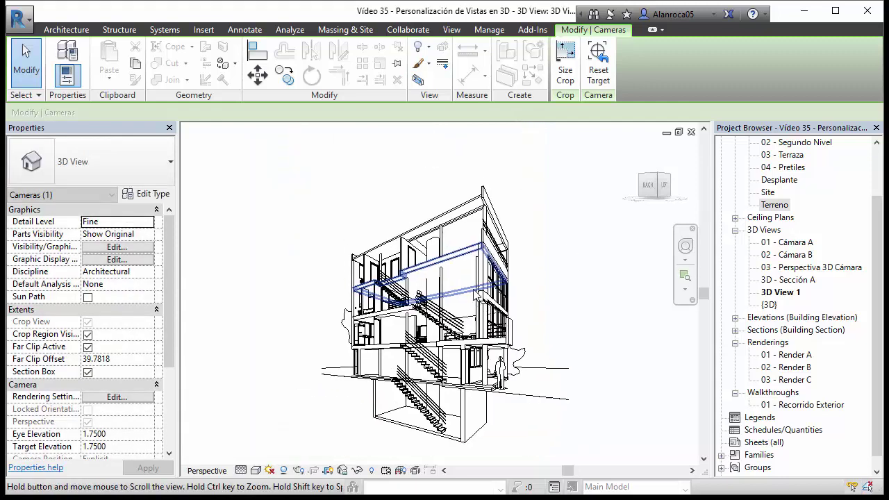
{"action": "scroll", "coordinate": [476, 296], "scroll_direction": "down", "scroll_amount": 2}
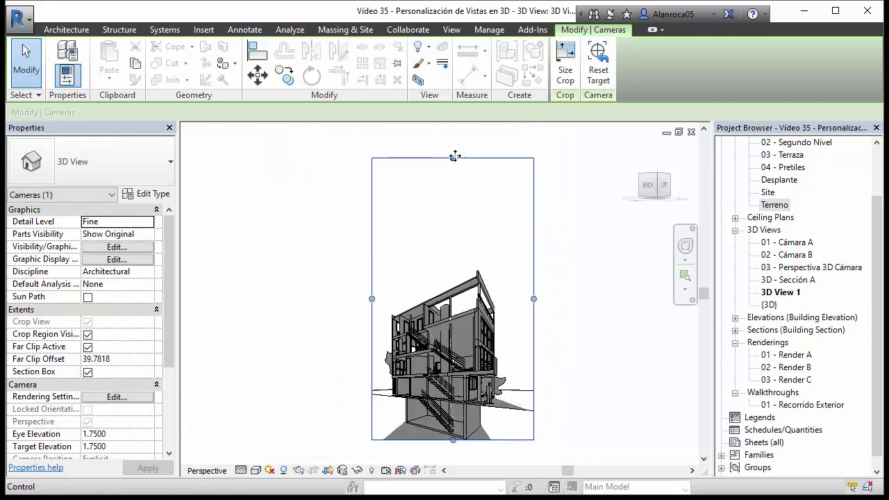
{"action": "middle_click_drag", "start_coordinate": [455, 157], "coordinate": [438, 232], "text": "shift"}
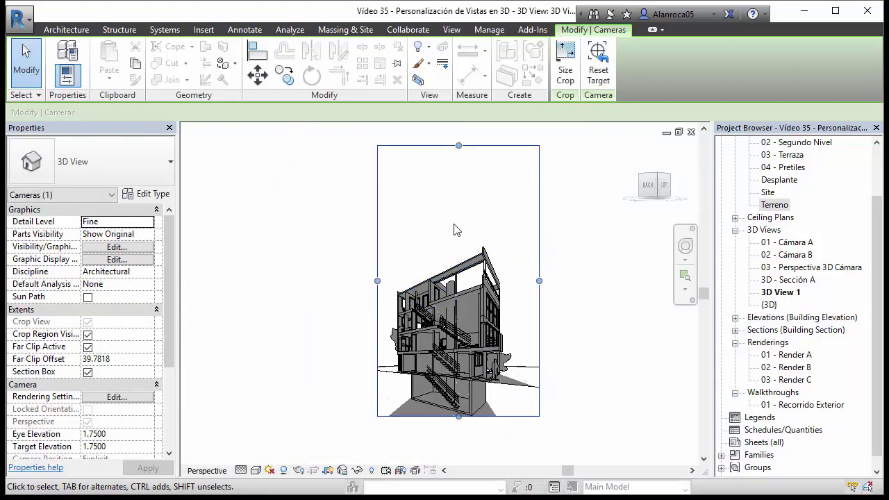
{"action": "key", "text": "z"}
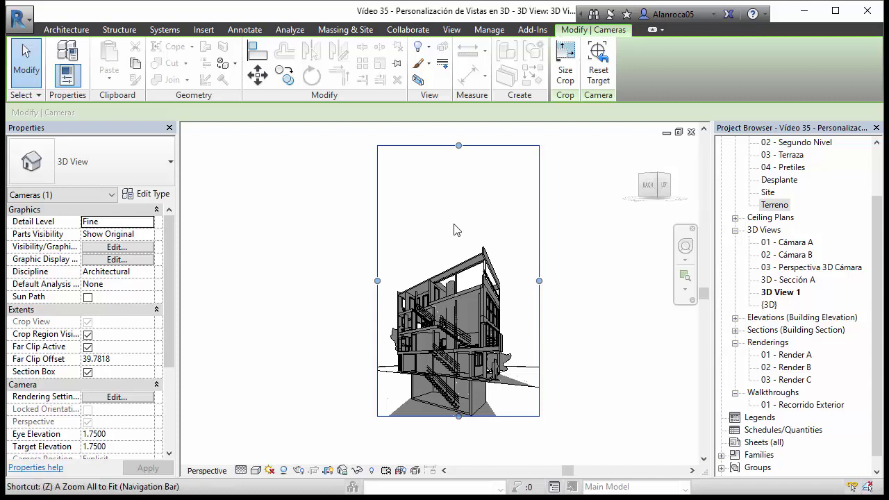
{"action": "key", "text": "a"}
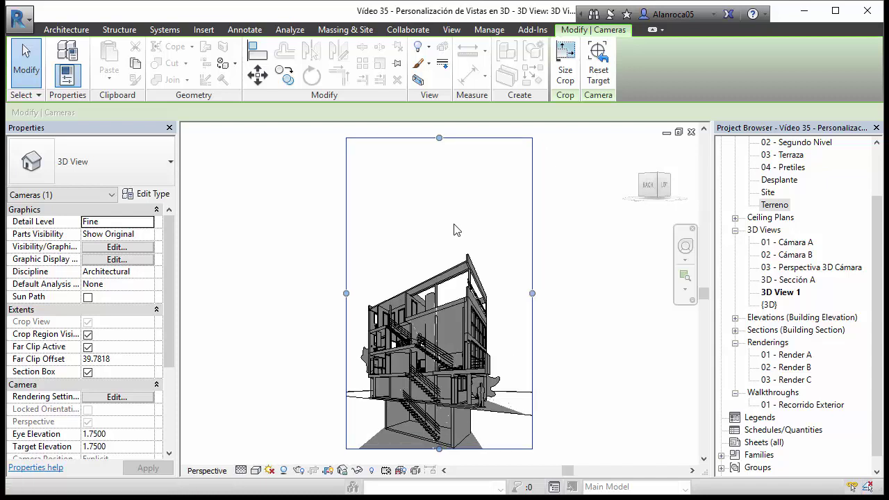
{"action": "key", "text": "Escape"}
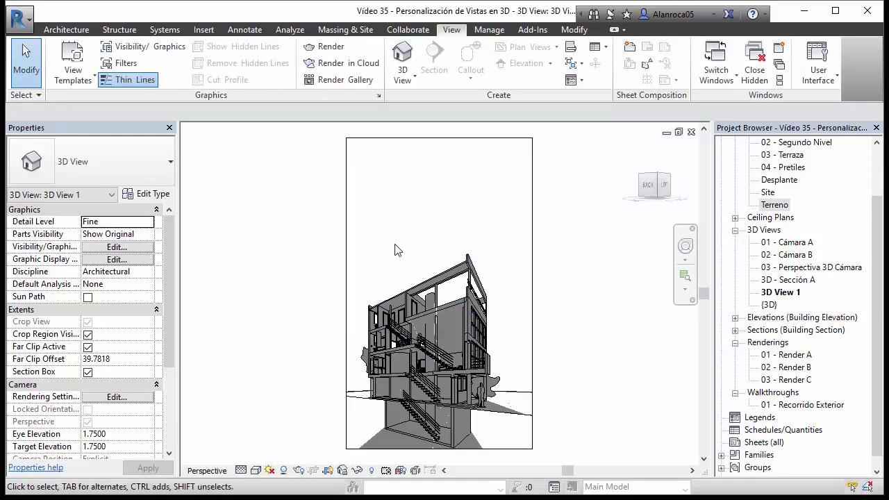
- Enable 'Smooth lines with anti-aliasing' in Graphic Display Options and show the Shadows section
{"action": "left_click", "coordinate": [255, 472]}
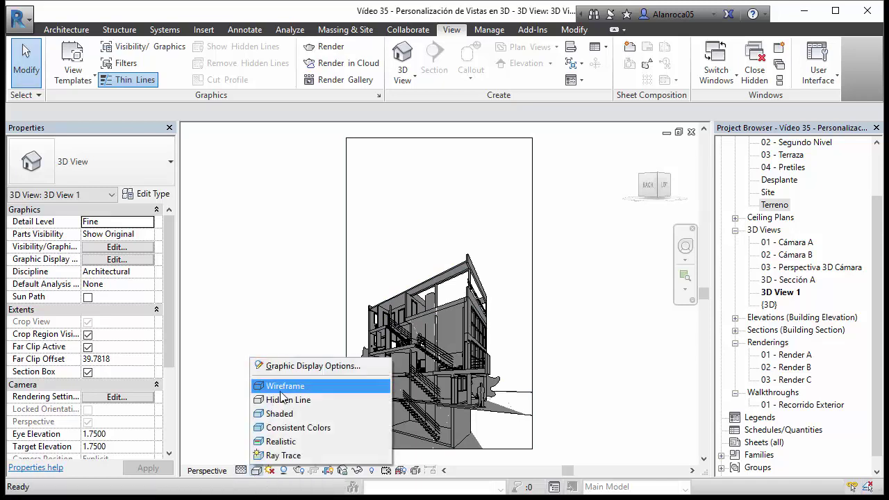
{"action": "left_click", "coordinate": [310, 368]}
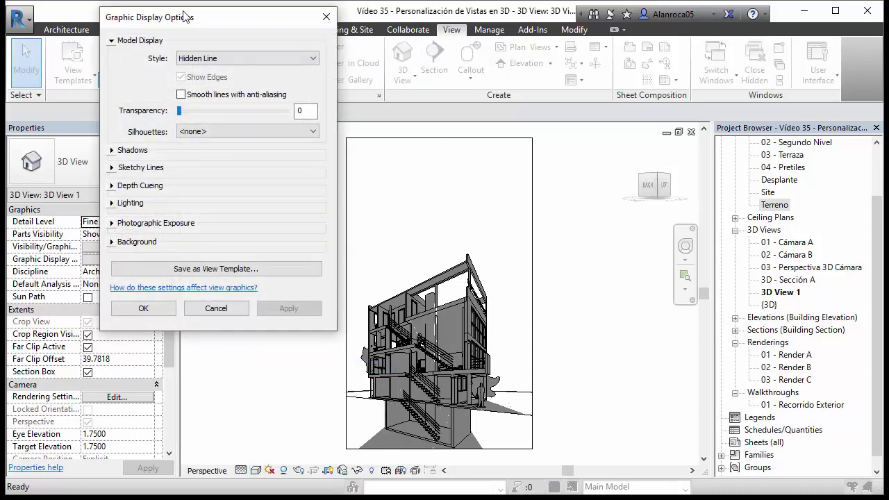
{"action": "mouse_move", "coordinate": [186, 19]}
{"action": "left_mouse_down"}
{"action": "mouse_move", "coordinate": [238, 50]}
{"action": "mouse_move", "coordinate": [164, 58]}
{"action": "mouse_move", "coordinate": [194, 64]}
{"action": "mouse_move", "coordinate": [182, 65]}
{"action": "left_mouse_up"}
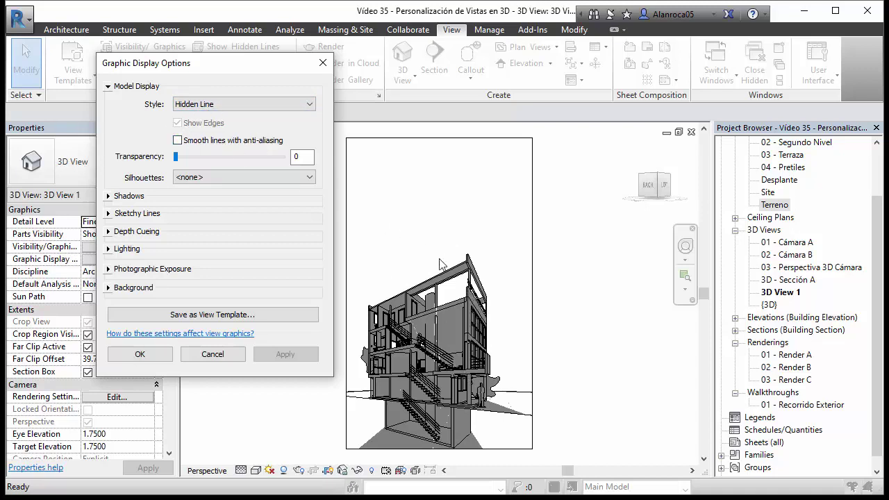
{"action": "left_click", "coordinate": [189, 145]}
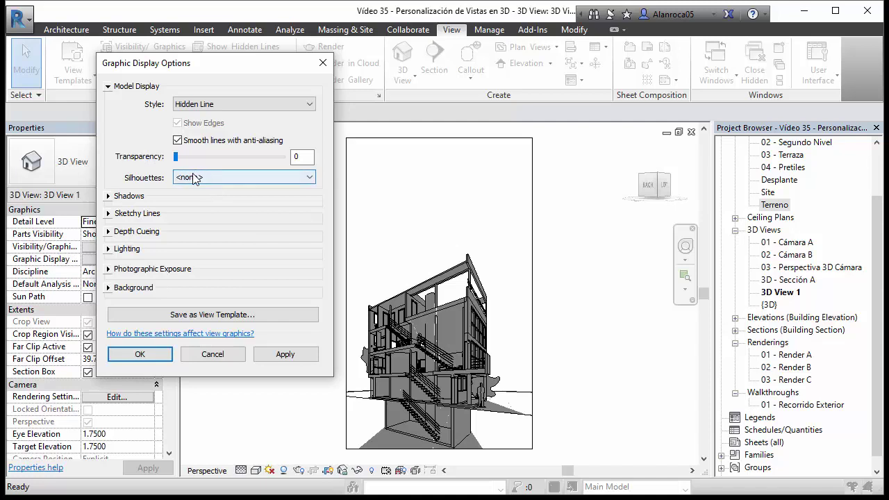
{"action": "left_click", "coordinate": [108, 87]}
{"action": "left_click", "coordinate": [109, 105]}
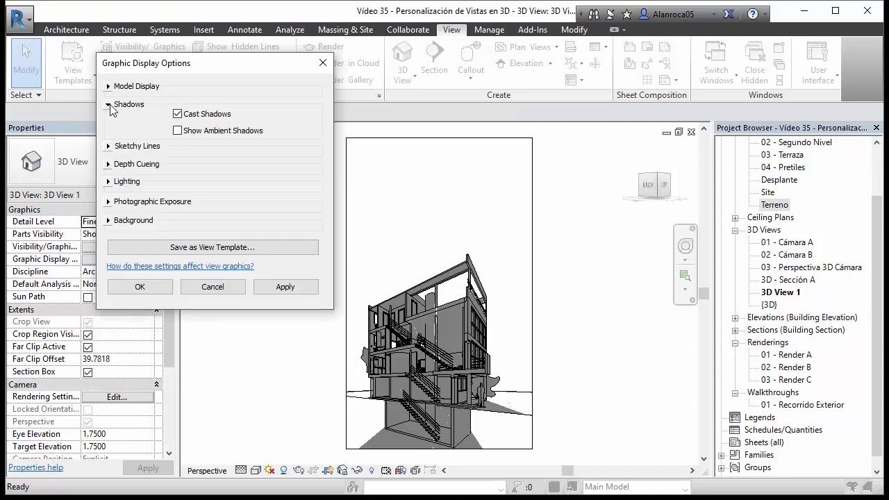
- Turn on Show Ambient Shadows and reveal the Lighting settings (Sun 30, Ambient 0, Shadows 50)
{"action": "left_click", "coordinate": [182, 132]}
{"action": "left_click", "coordinate": [107, 105]}
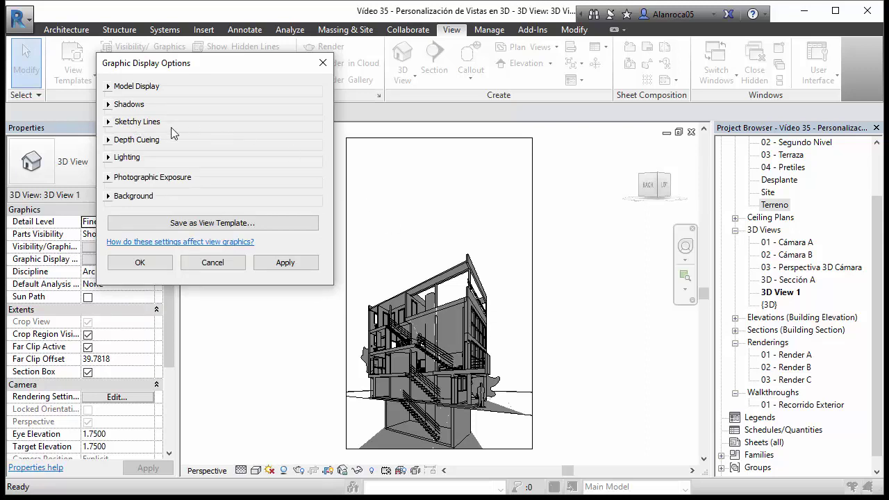
{"action": "left_click", "coordinate": [107, 157]}
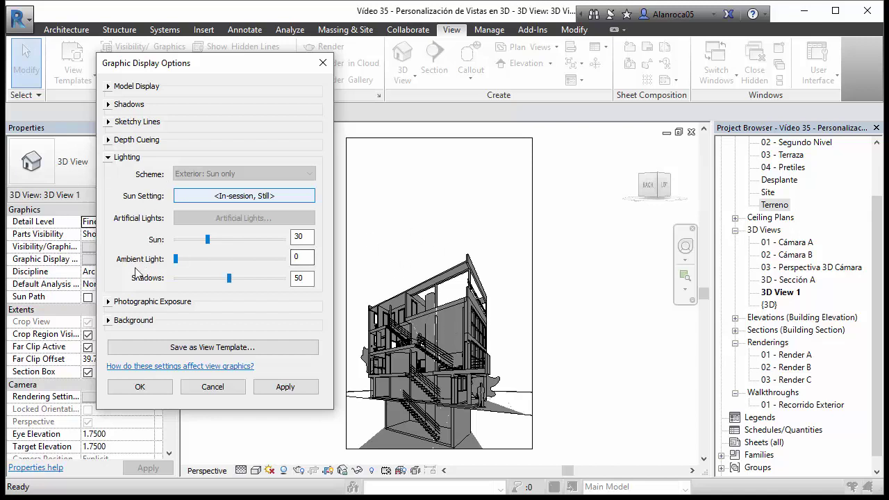
- Expand the Background section and drop down its type list, still set to None
{"action": "left_click", "coordinate": [112, 323]}
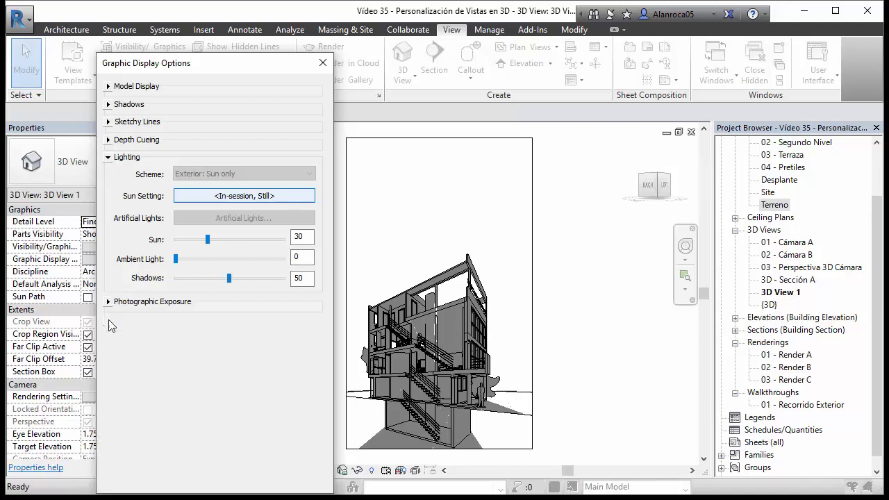
{"action": "left_click", "coordinate": [106, 158]}
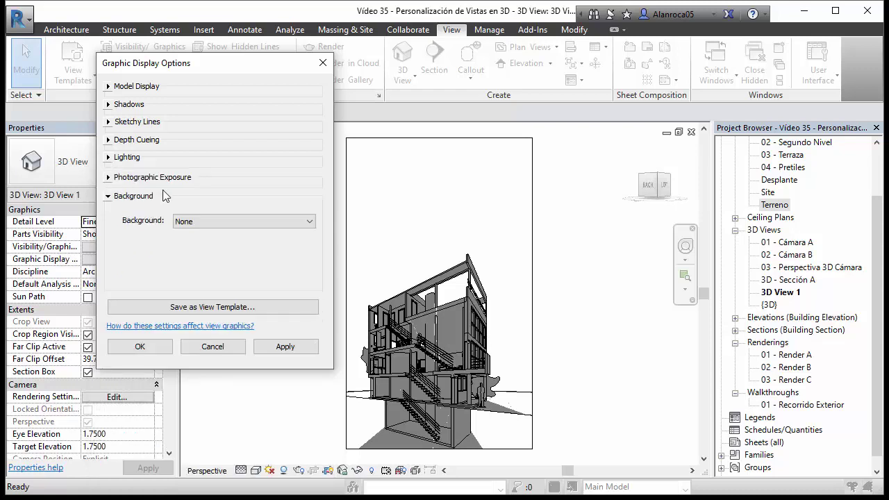
{"action": "left_click", "coordinate": [189, 221]}
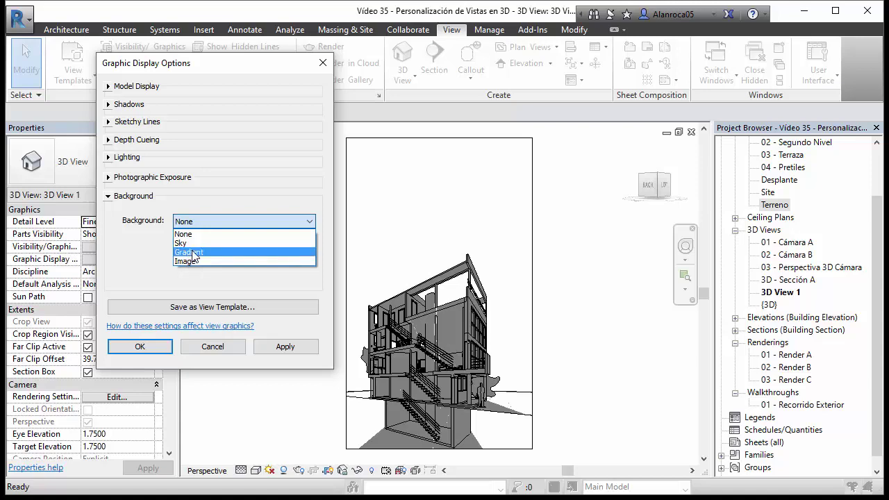
- Switch the background to Gradient with a Black sky colour
{"action": "left_click", "coordinate": [191, 253]}
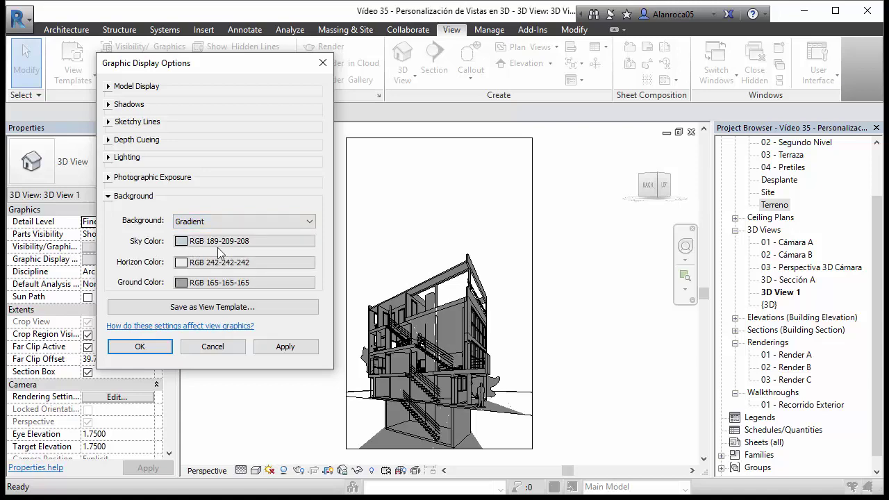
{"action": "left_click", "coordinate": [218, 241]}
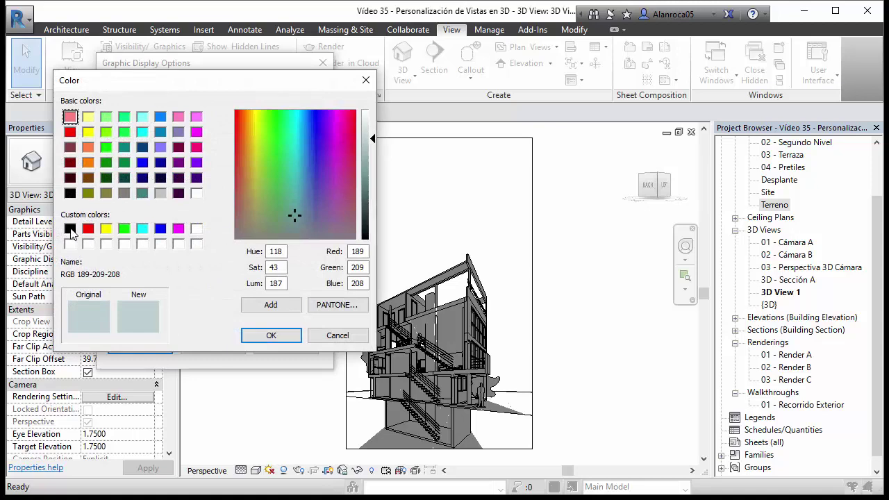
{"action": "left_click", "coordinate": [70, 229]}
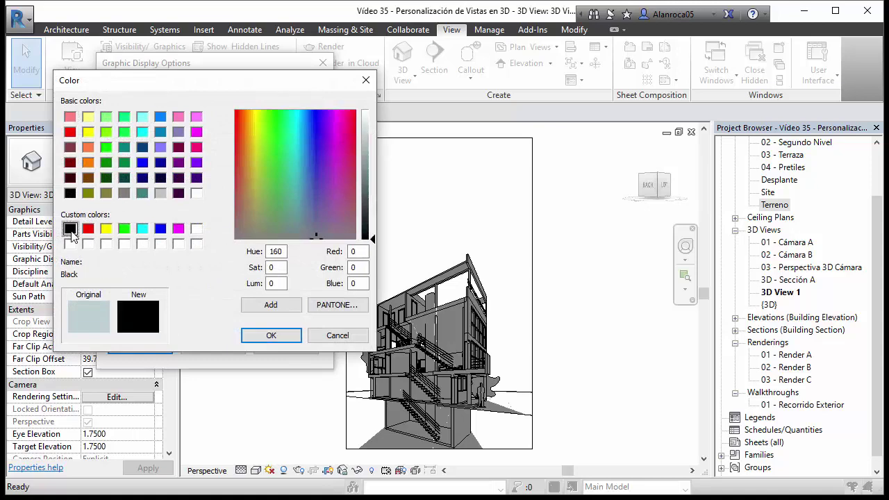
{"action": "left_click", "coordinate": [271, 335]}
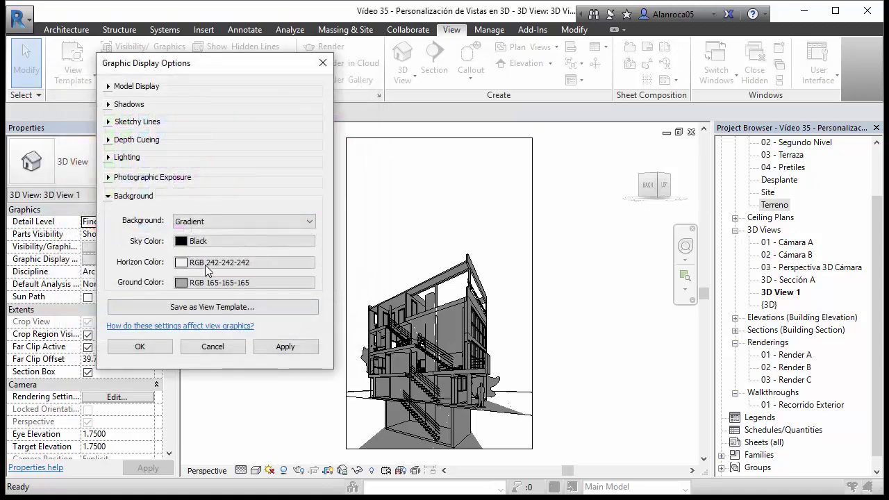
- Set the horizon to RGB 128-128-128 and ground to RGB 192-192-192, then apply
{"action": "left_click", "coordinate": [207, 264]}
{"action": "left_click", "coordinate": [124, 193]}
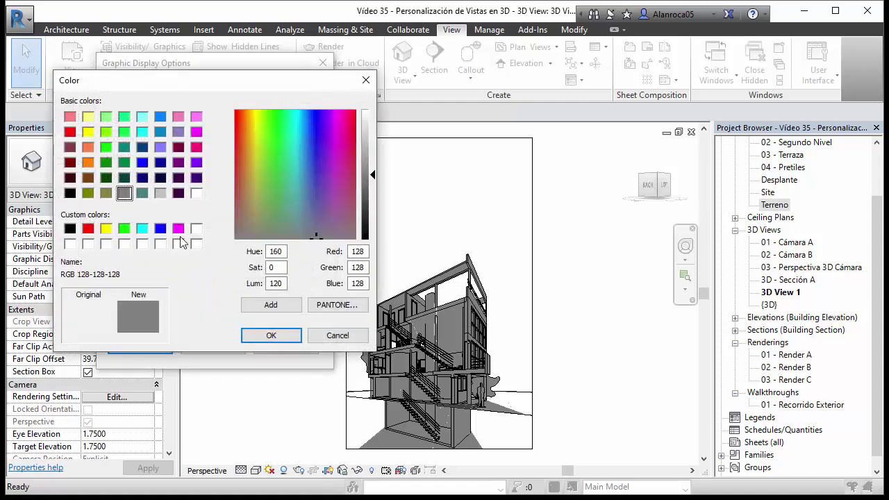
{"action": "left_click", "coordinate": [262, 331]}
{"action": "left_click", "coordinate": [209, 282]}
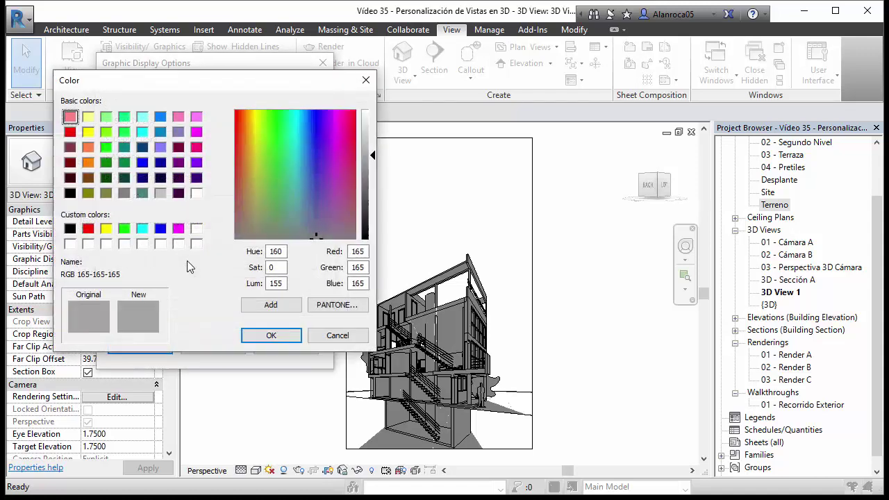
{"action": "left_click", "coordinate": [160, 193]}
{"action": "left_click", "coordinate": [271, 336]}
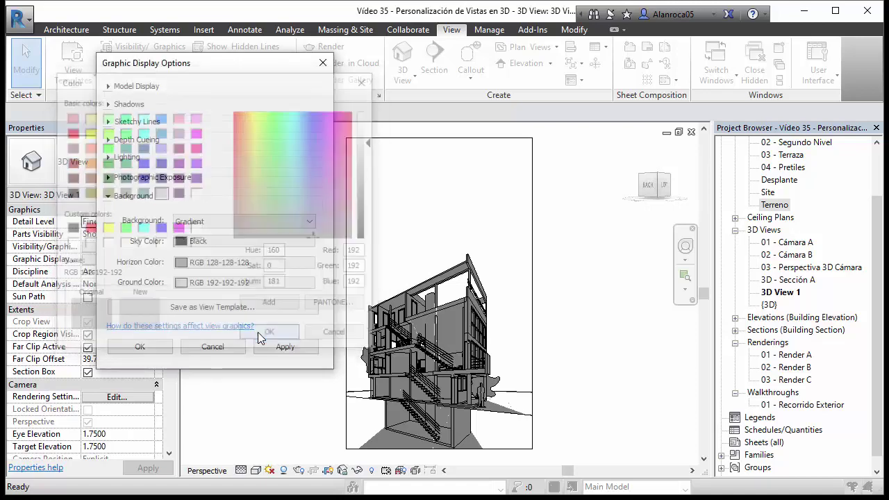
{"action": "left_click", "coordinate": [290, 348]}
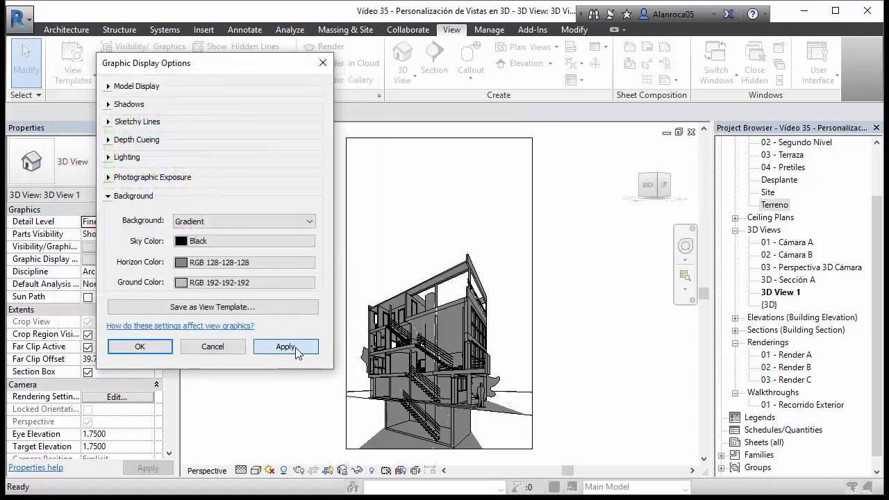
{"action": "left_click", "coordinate": [291, 347]}
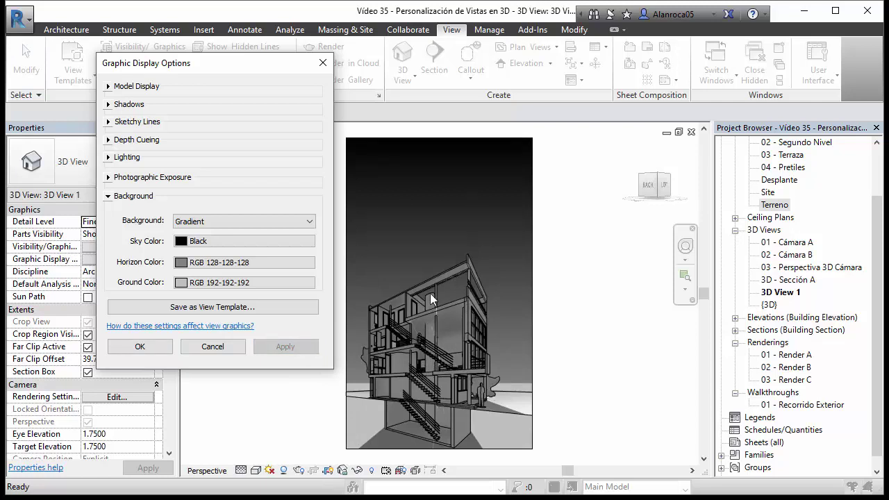
- Set lighting to Sun 70, Ambient Light 51 and Shadows 20, apply, and close with OK
{"action": "left_click", "coordinate": [113, 197]}
{"action": "left_click", "coordinate": [109, 159]}
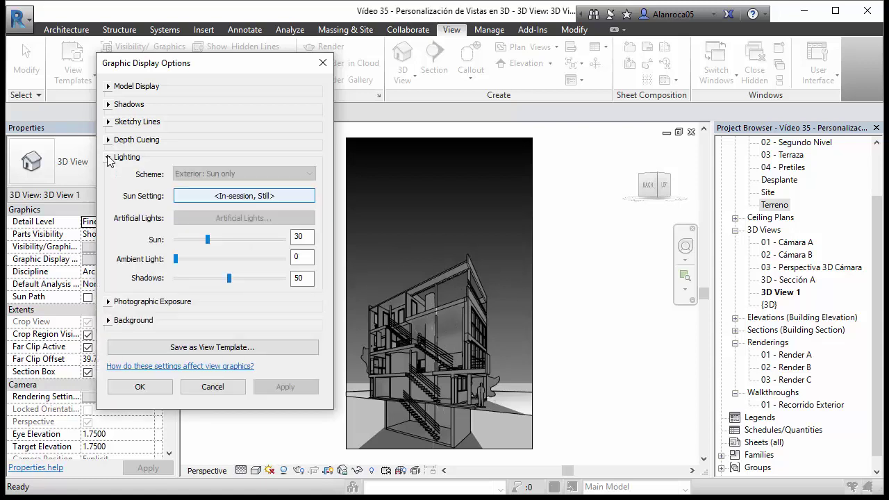
{"action": "mouse_move", "coordinate": [207, 241]}
{"action": "left_mouse_down"}
{"action": "mouse_move", "coordinate": [251, 239]}
{"action": "mouse_move", "coordinate": [217, 259]}
{"action": "left_mouse_up"}
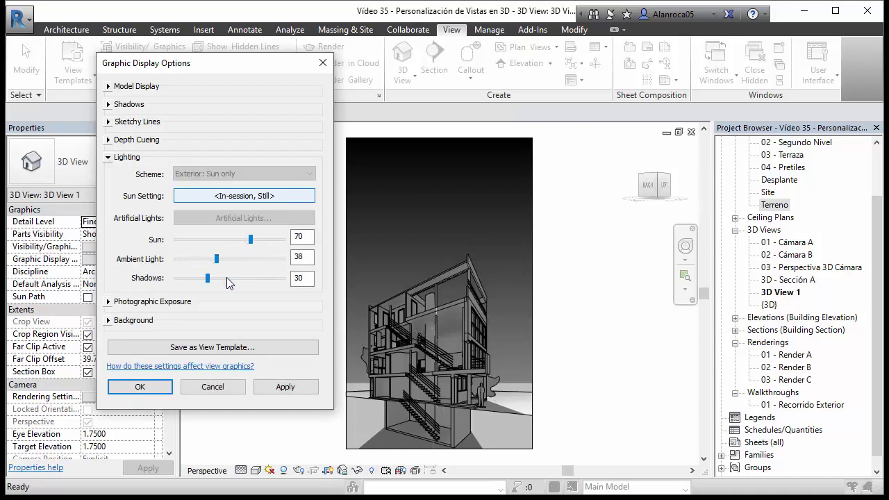
{"action": "left_click", "coordinate": [295, 386]}
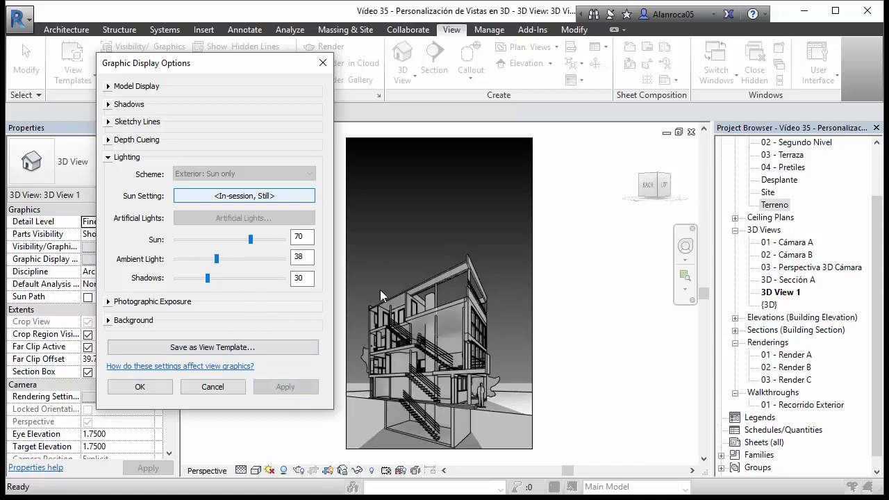
{"action": "mouse_move", "coordinate": [206, 278]}
{"action": "left_mouse_down"}
{"action": "mouse_move", "coordinate": [196, 278]}
{"action": "mouse_move", "coordinate": [231, 260]}
{"action": "left_mouse_up"}
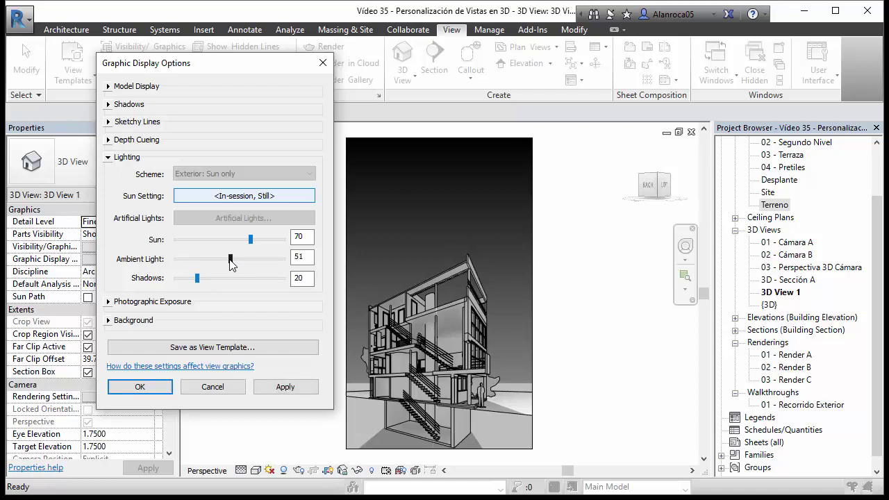
{"action": "left_click", "coordinate": [292, 388]}
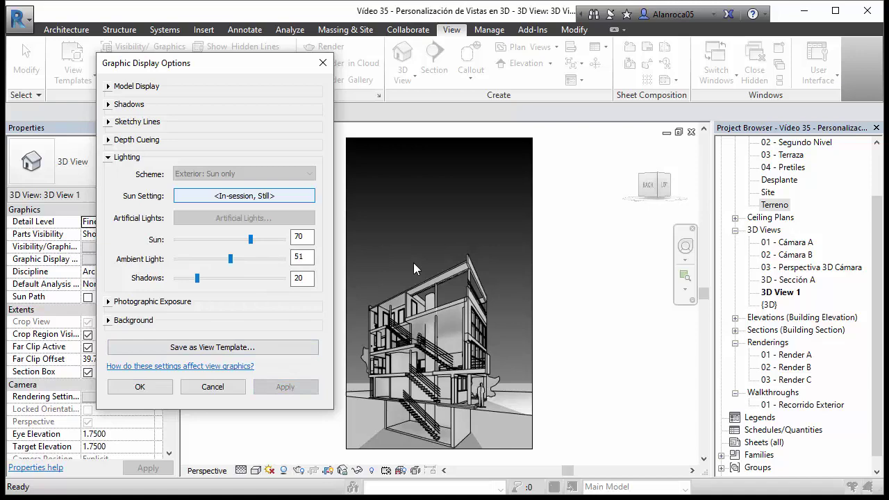
{"action": "left_click", "coordinate": [139, 387]}
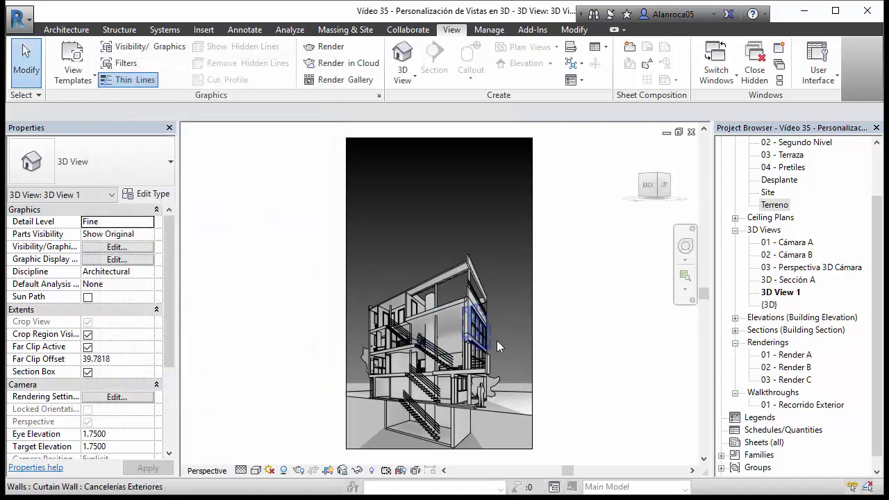
- Dismiss the visual styles list and collapse the Floor Plans group in the Project Browser
{"action": "left_click", "coordinate": [256, 470]}
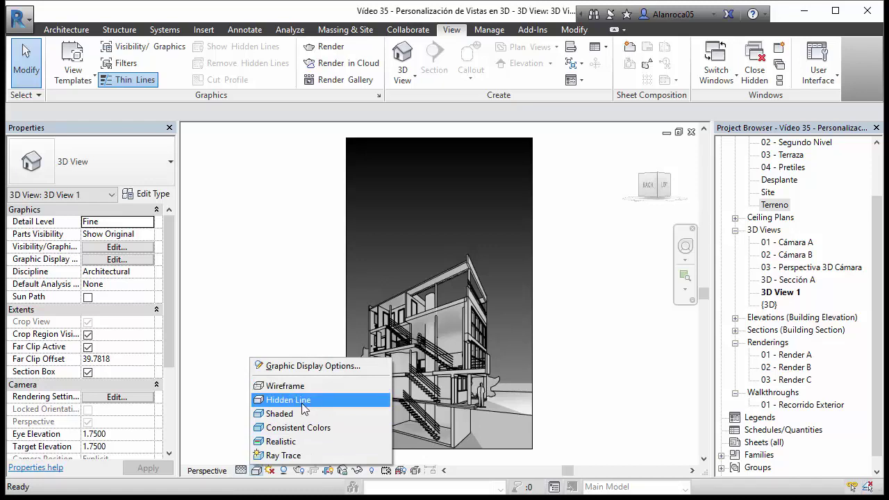
{"action": "left_click", "coordinate": [787, 294]}
{"action": "scroll", "coordinate": [795, 295], "scroll_direction": "down", "scroll_amount": 1}
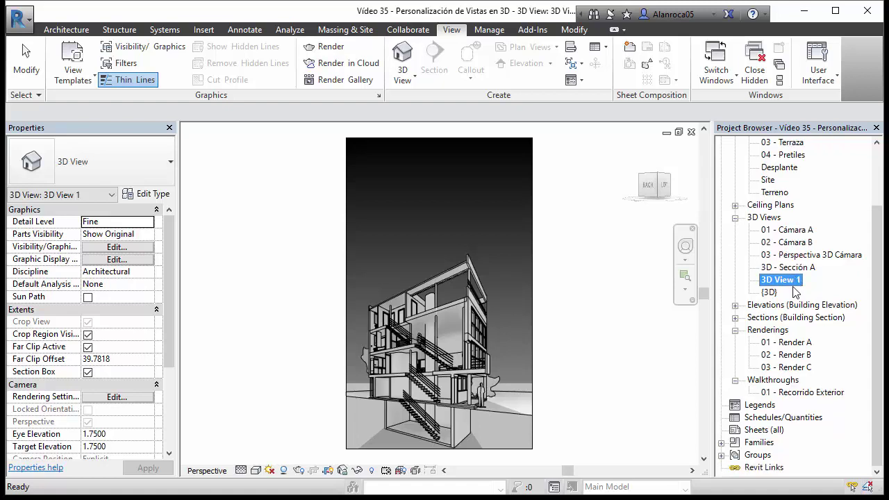
{"action": "scroll", "coordinate": [794, 289], "scroll_direction": "up", "scroll_amount": 5}
{"action": "scroll", "coordinate": [792, 284], "scroll_direction": "up", "scroll_amount": 1}
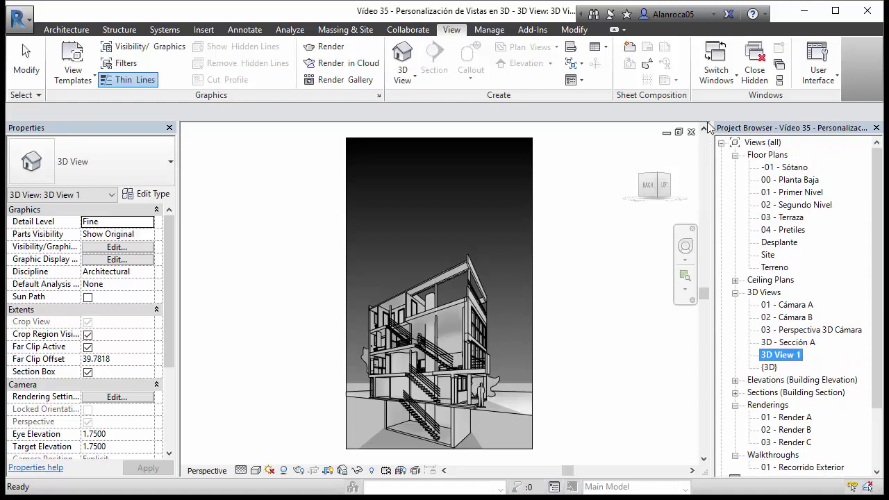
{"action": "left_click", "coordinate": [735, 154]}
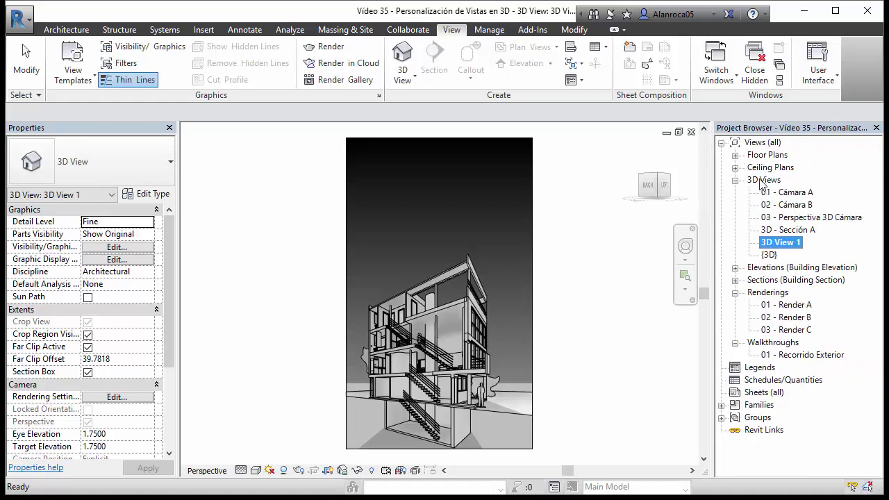
- Rename 3D View 1 to '04 - Vista 3D Personalizada'
{"action": "right_click", "coordinate": [778, 246]}
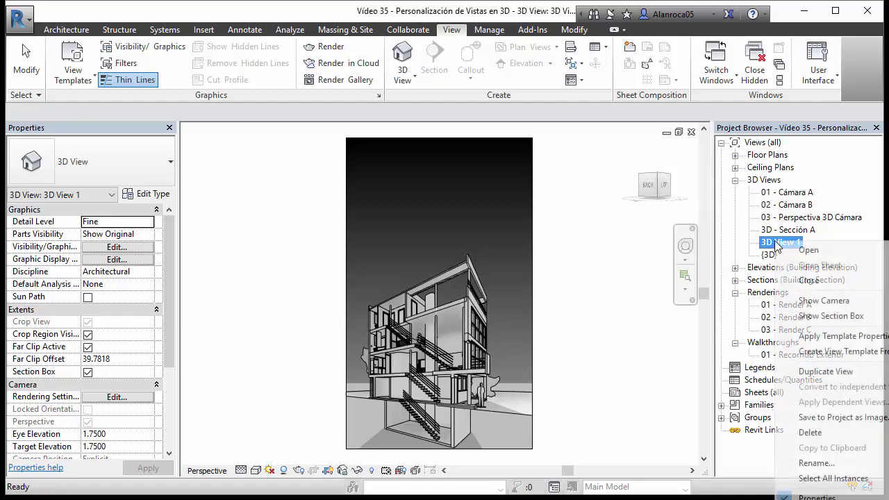
{"action": "left_click", "coordinate": [805, 463]}
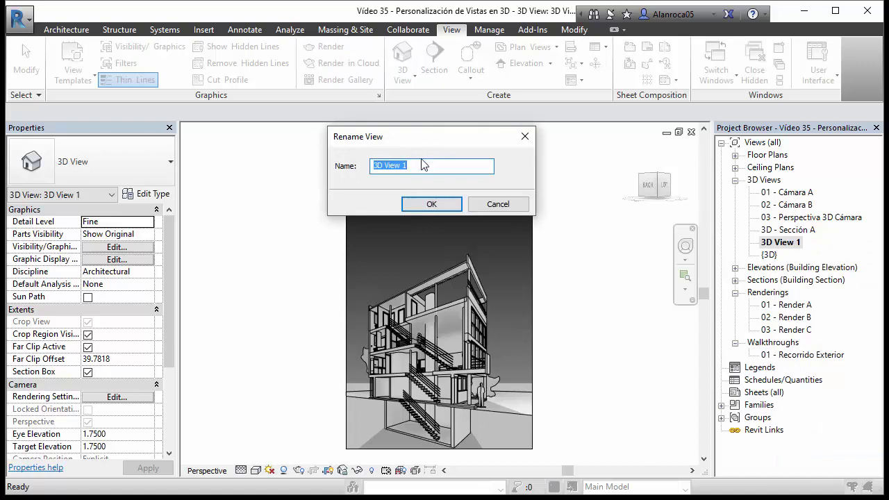
{"action": "type", "text": "04 - Vista 3D Perso"}
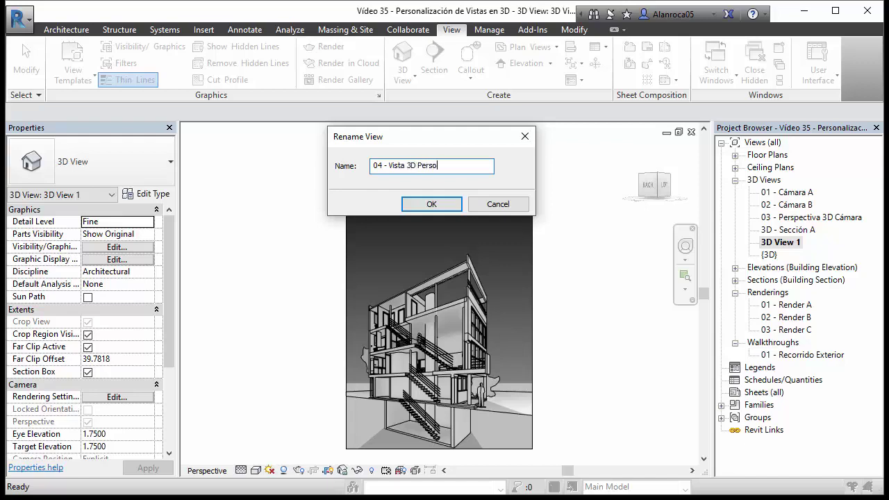
{"action": "type", "text": "zada"}
{"action": "left_click", "coordinate": [422, 204]}
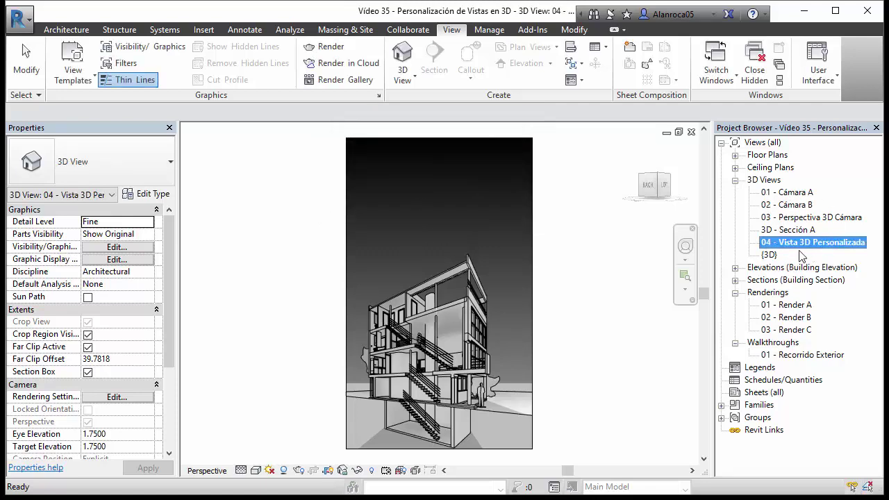
- Open Export > Images and Animations > Image from the application menu
{"action": "left_click", "coordinate": [271, 203]}
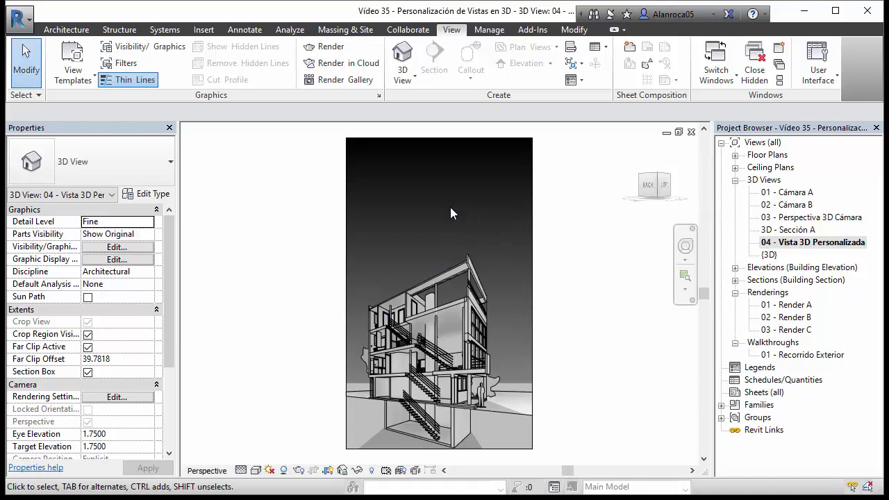
{"action": "left_click", "coordinate": [21, 19]}
{"action": "mouse_move", "coordinate": [54, 215]}
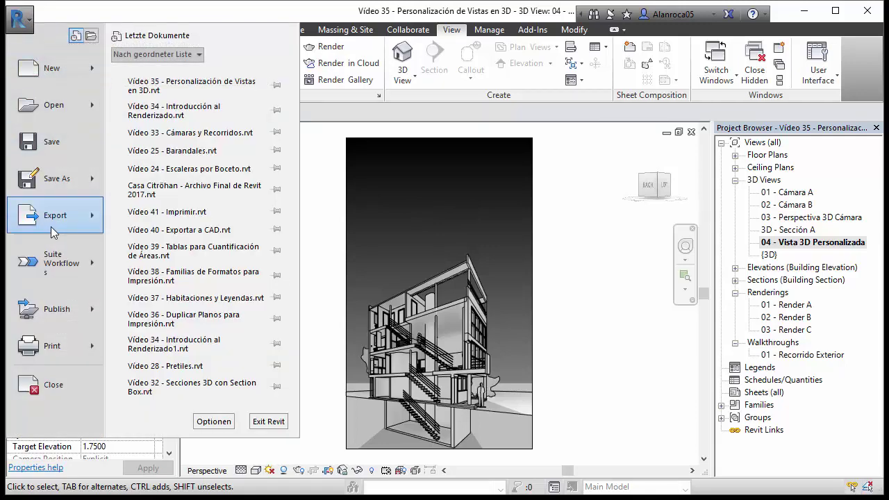
{"action": "mouse_move", "coordinate": [185, 380]}
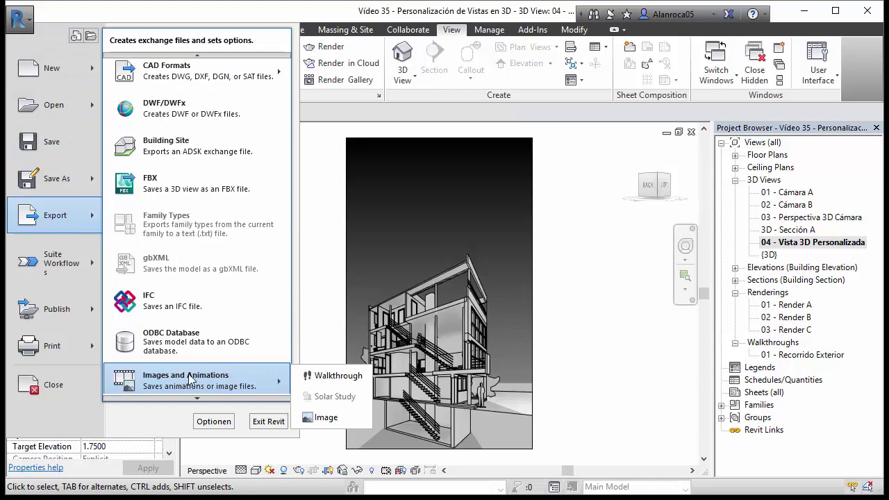
{"action": "left_click", "coordinate": [326, 417]}
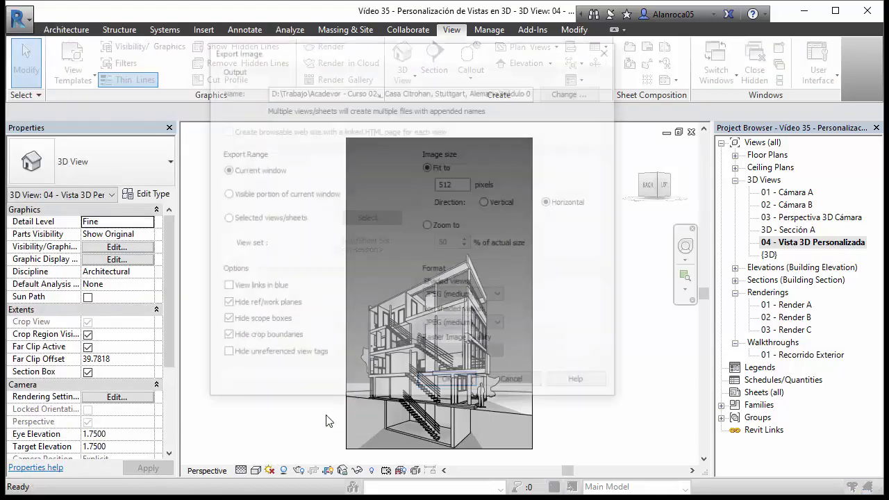
{"action": "mouse_move", "coordinate": [391, 61]}
{"action": "left_mouse_down"}
{"action": "mouse_move", "coordinate": [417, 54]}
{"action": "mouse_move", "coordinate": [408, 55]}
{"action": "left_mouse_up"}
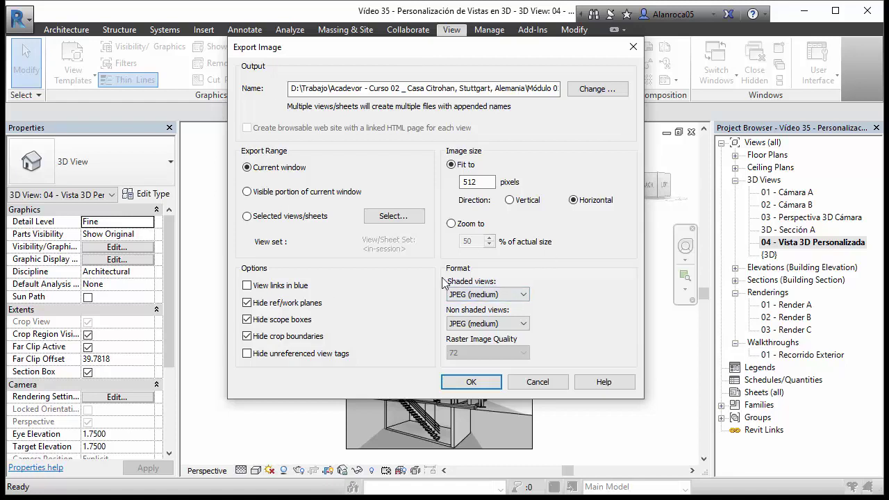
- Save the export as 'A - Perspectiva Sección 3D' in the Vídeo 35 - Personalización de Vistas en 3D folder
{"action": "left_click", "coordinate": [595, 94]}
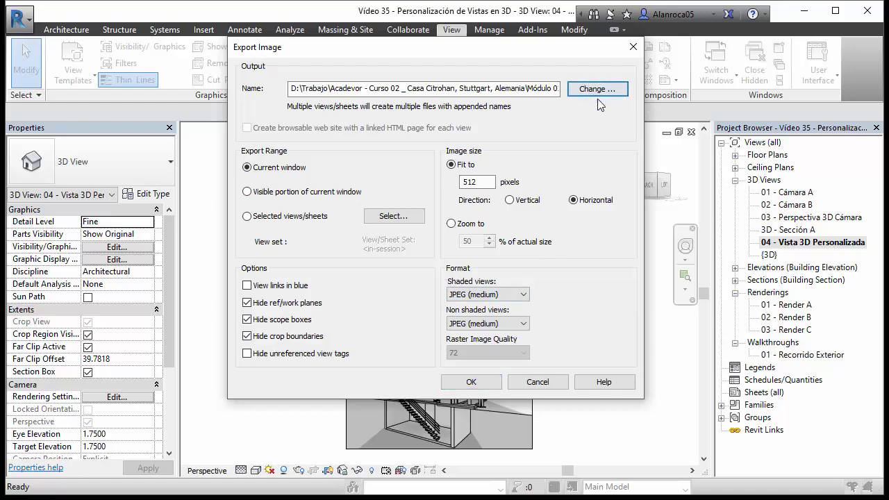
{"action": "left_click", "coordinate": [602, 99]}
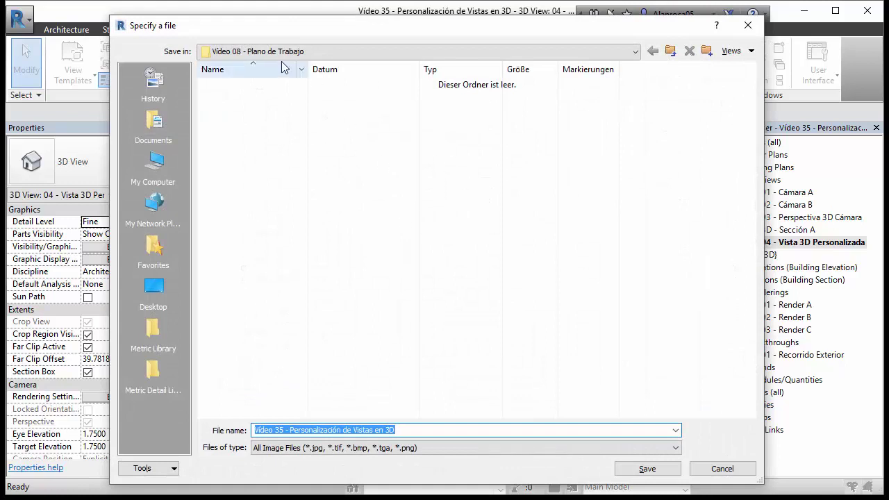
{"action": "left_click", "coordinate": [671, 50]}
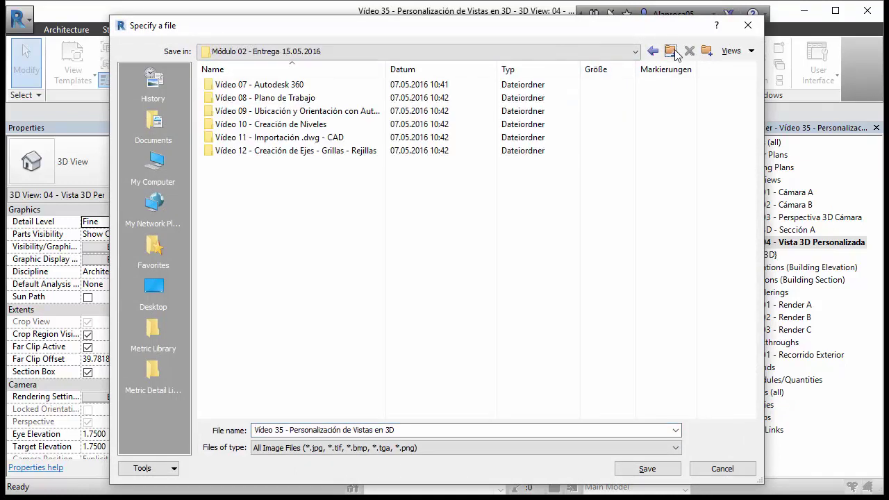
{"action": "left_click", "coordinate": [673, 53]}
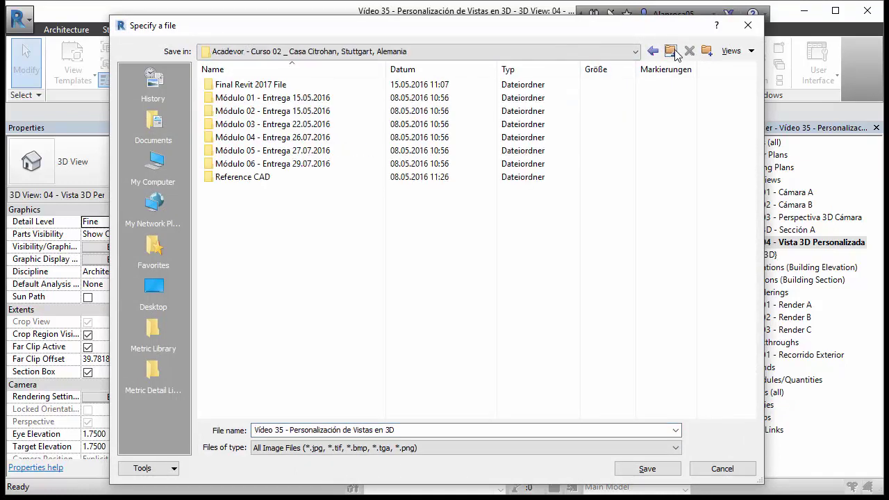
{"action": "double_click", "coordinate": [267, 150]}
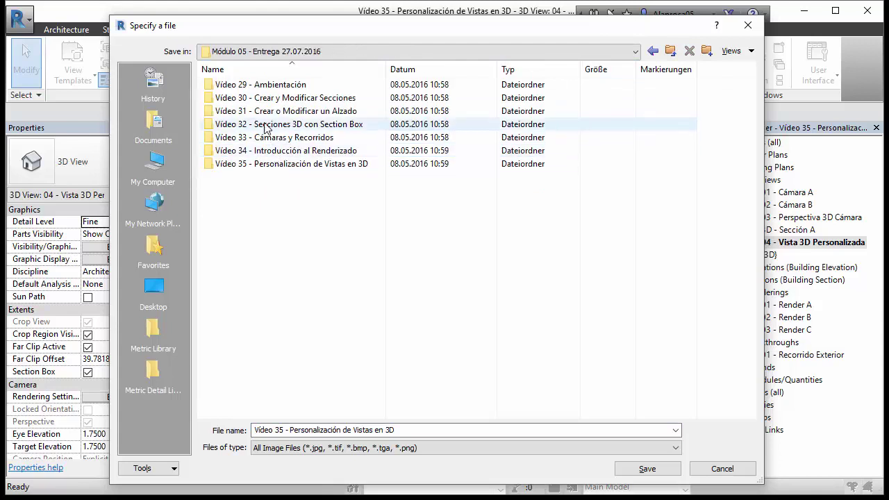
{"action": "double_click", "coordinate": [268, 165]}
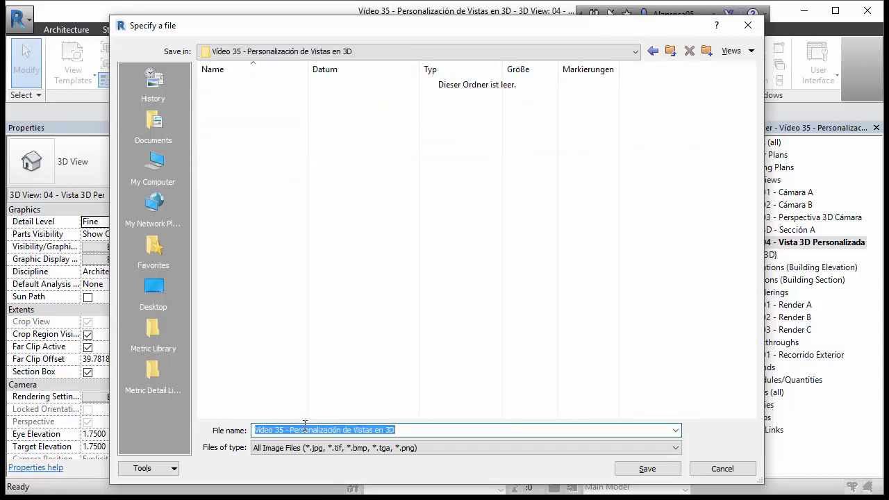
{"action": "type", "text": "A - Pes"}
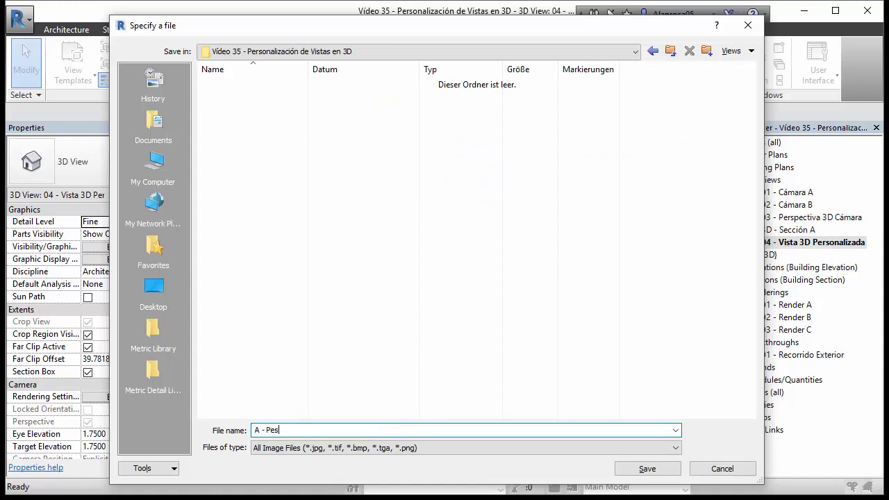
{"action": "key", "text": "BackSpace"}
{"action": "type", "text": "rp"}
{"action": "left_click", "coordinate": [647, 469]}
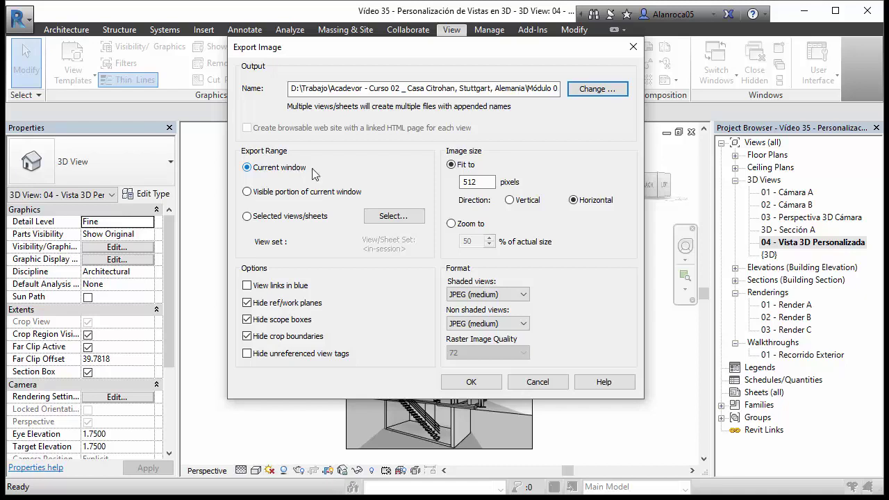
- Size the image with Zoom to 100% of actual size
{"action": "left_click", "coordinate": [464, 224]}
{"action": "left_click", "coordinate": [451, 223]}
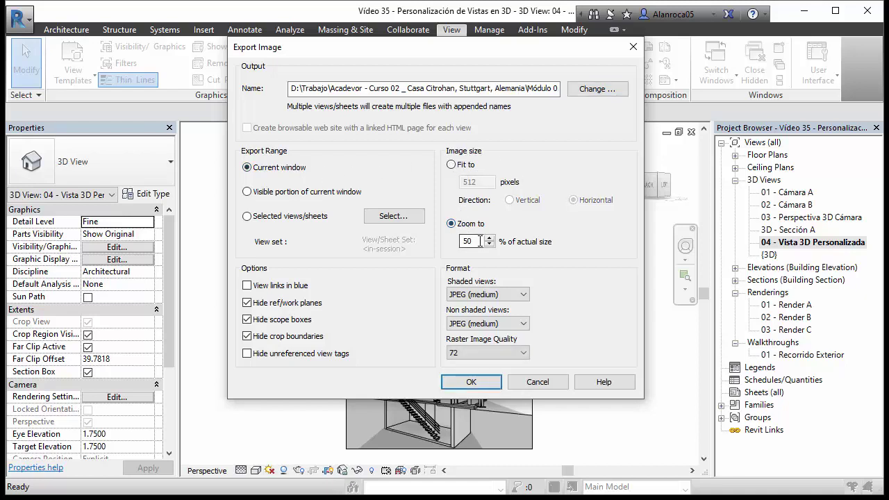
{"action": "type", "text": "100"}
- Set shaded and non-shaded views to JPEG (lossless) with raster image quality 300
{"action": "left_click", "coordinate": [473, 294]}
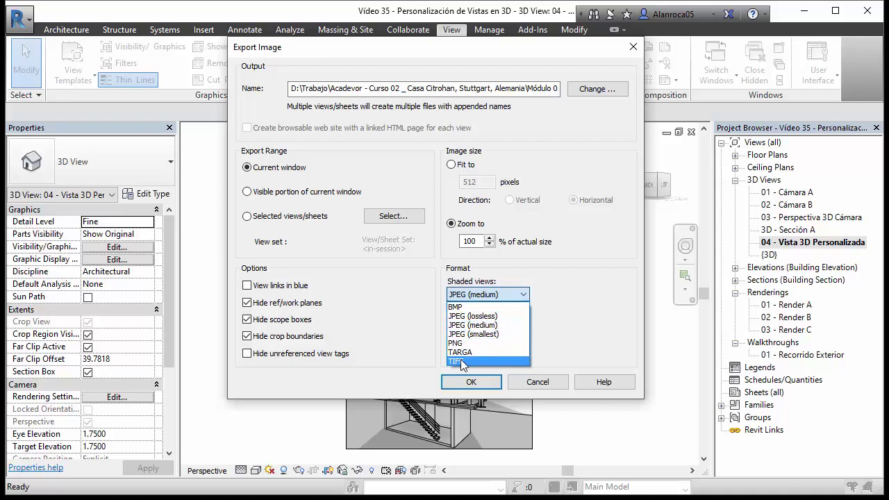
{"action": "left_click", "coordinate": [472, 316]}
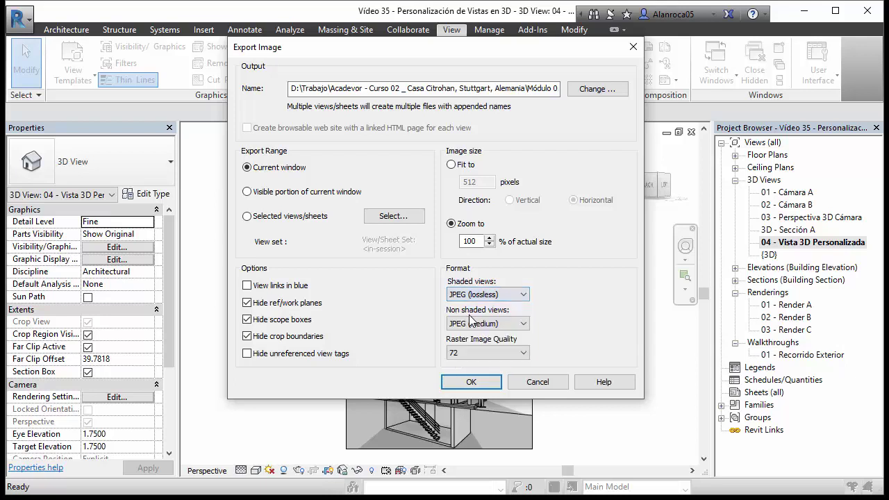
{"action": "left_click", "coordinate": [476, 324]}
{"action": "left_click", "coordinate": [473, 343]}
{"action": "left_click", "coordinate": [474, 349]}
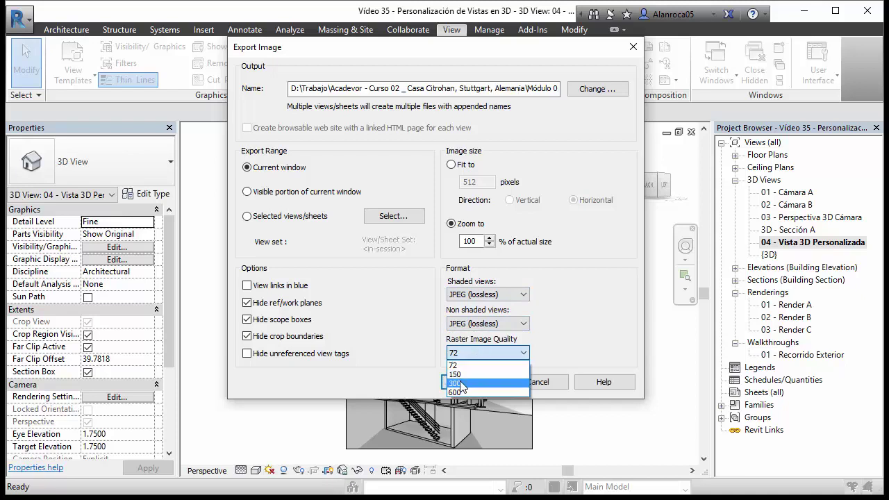
{"action": "left_click", "coordinate": [455, 383]}
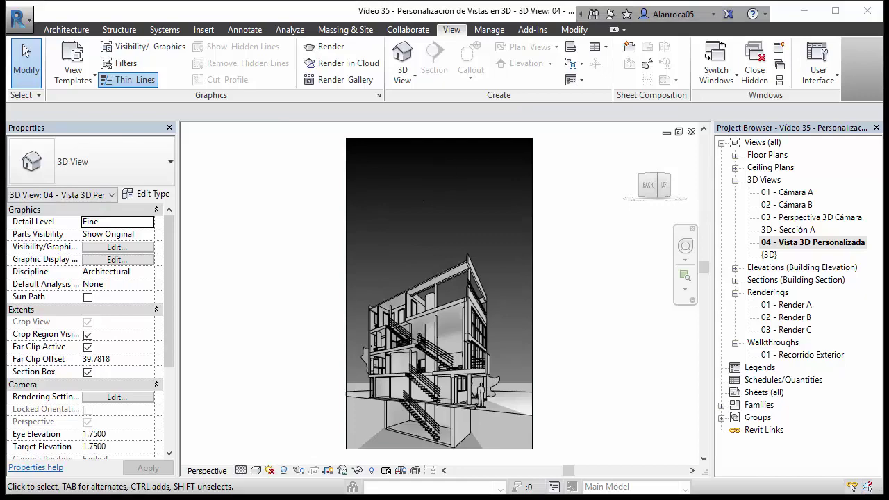
- Open the exported JPEG from its folder in Windows Photo Viewer
{"action": "key", "text": "alt+Tab"}
{"action": "double_click", "coordinate": [409, 153]}
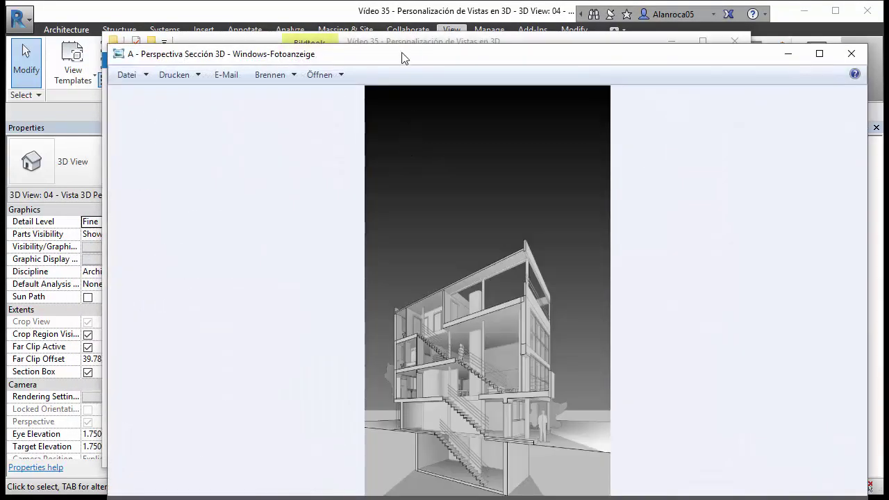
{"action": "left_click_drag", "start_coordinate": [403, 57], "coordinate": [340, 12]}
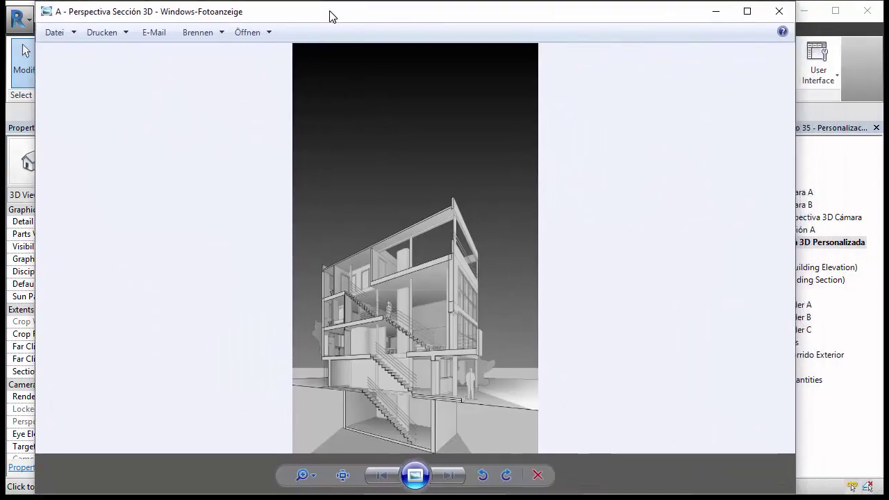
- Zoom and pan around the image to inspect the cutaway house's detail
{"action": "scroll", "coordinate": [425, 300], "scroll_direction": "up", "scroll_amount": 3}
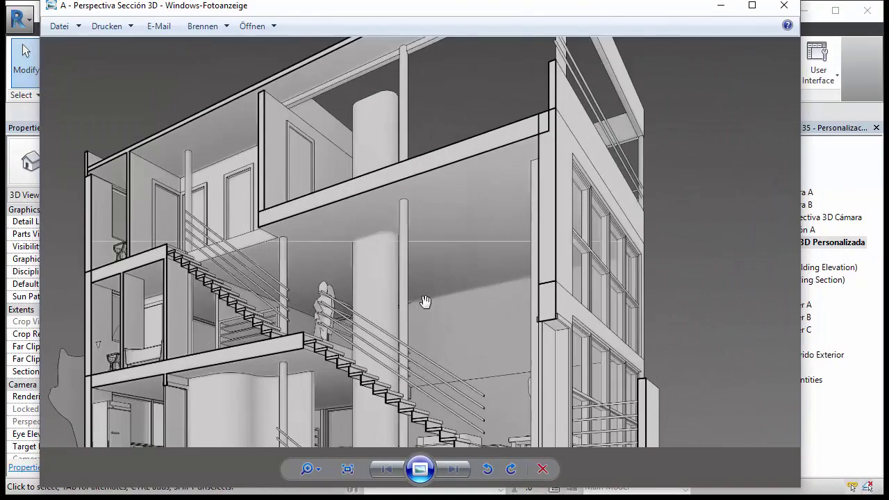
{"action": "left_click_drag", "start_coordinate": [425, 301], "coordinate": [419, 159]}
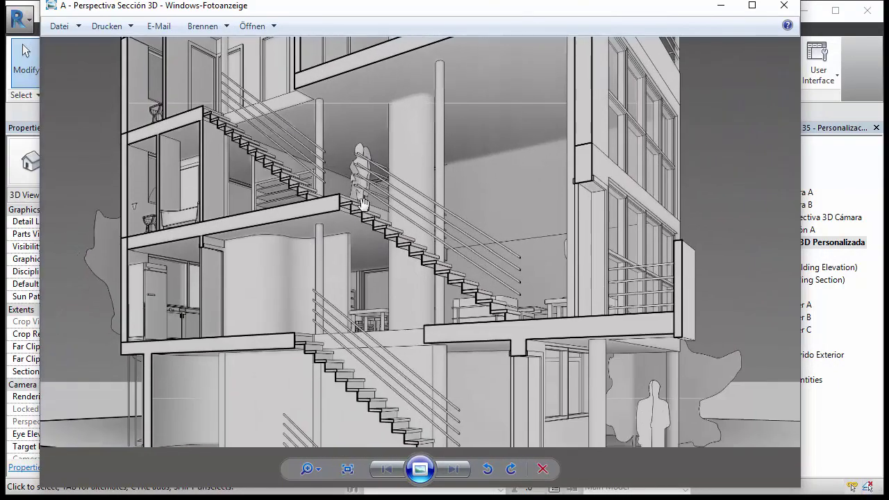
{"action": "scroll", "coordinate": [264, 188], "scroll_direction": "up", "scroll_amount": 2}
{"action": "scroll", "coordinate": [236, 176], "scroll_direction": "down", "scroll_amount": 2}
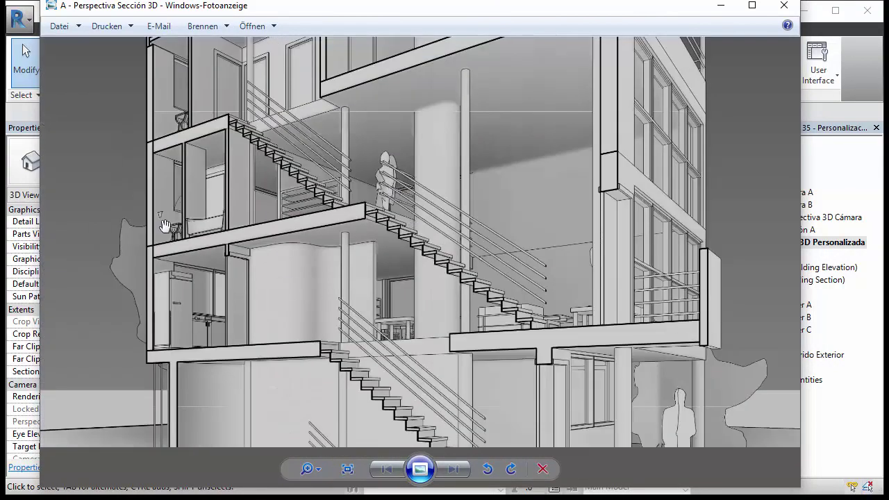
{"action": "scroll", "coordinate": [324, 223], "scroll_direction": "down", "scroll_amount": 1}
{"action": "scroll", "coordinate": [422, 240], "scroll_direction": "down", "scroll_amount": 1}
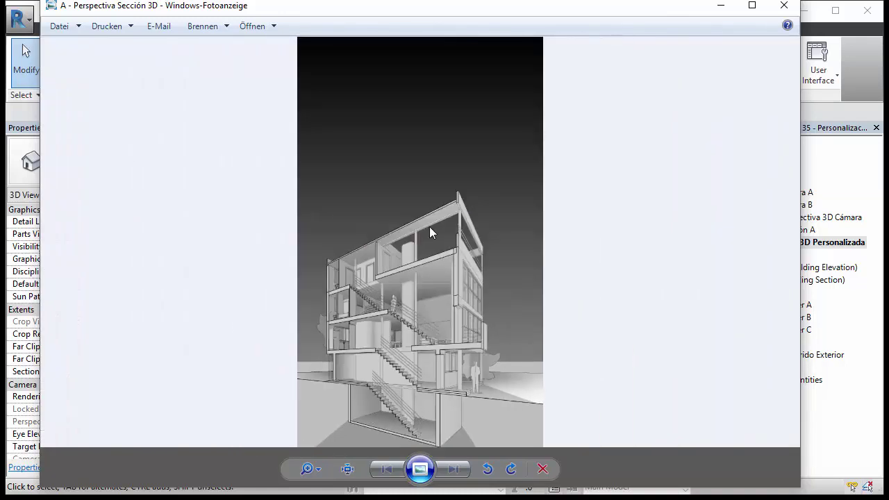
{"action": "scroll", "coordinate": [429, 233], "scroll_direction": "up", "scroll_amount": 2}
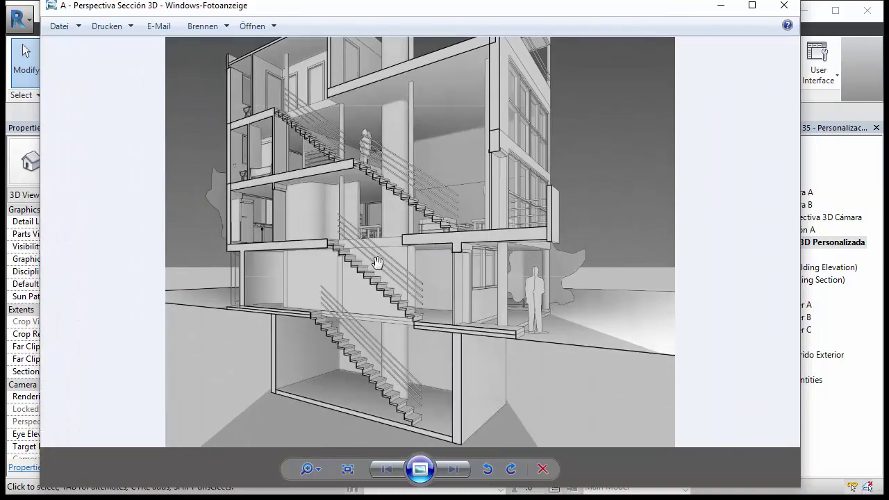
{"action": "scroll", "coordinate": [380, 268], "scroll_direction": "down", "scroll_amount": 1}
{"action": "scroll", "coordinate": [423, 304], "scroll_direction": "down", "scroll_amount": 1}
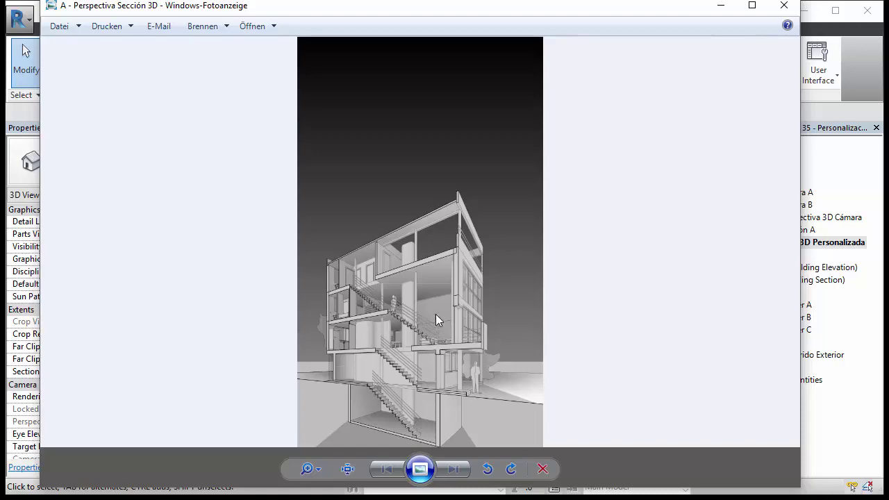
{"action": "scroll", "coordinate": [420, 333], "scroll_direction": "up", "scroll_amount": 2}
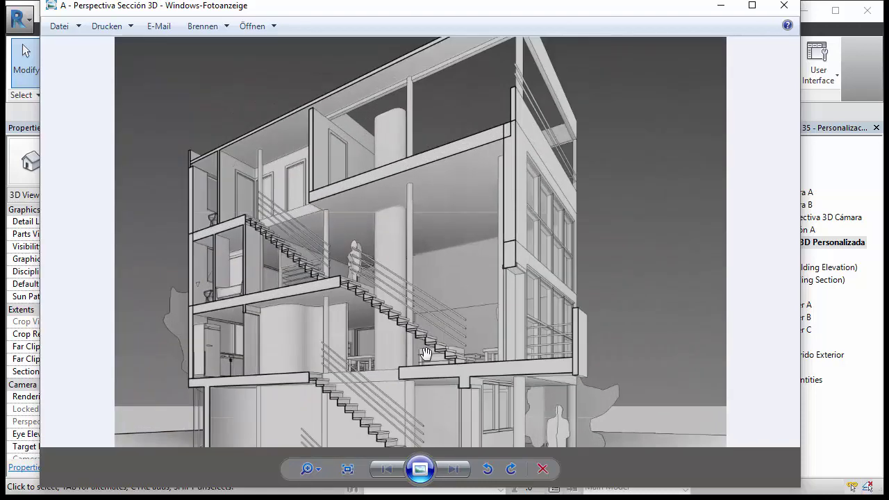
{"action": "scroll", "coordinate": [407, 300], "scroll_direction": "down", "scroll_amount": 1}
{"action": "scroll", "coordinate": [410, 300], "scroll_direction": "down", "scroll_amount": 1}
{"action": "scroll", "coordinate": [423, 292], "scroll_direction": "down", "scroll_amount": 1}
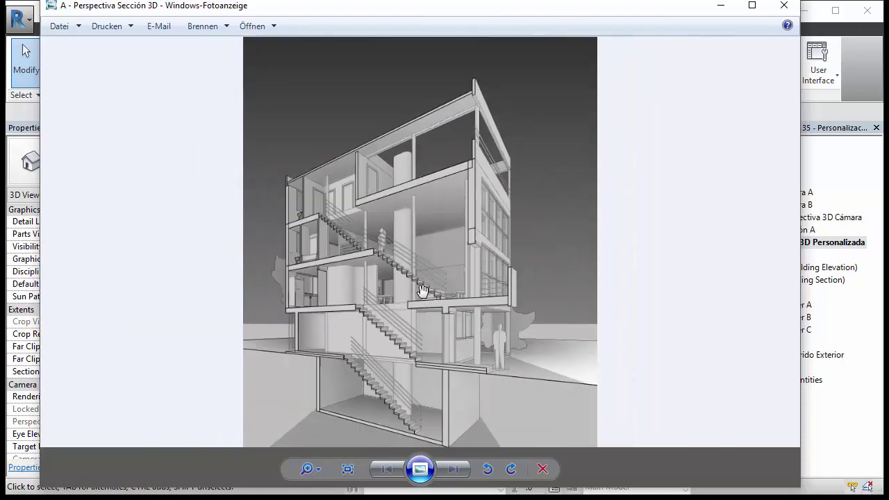